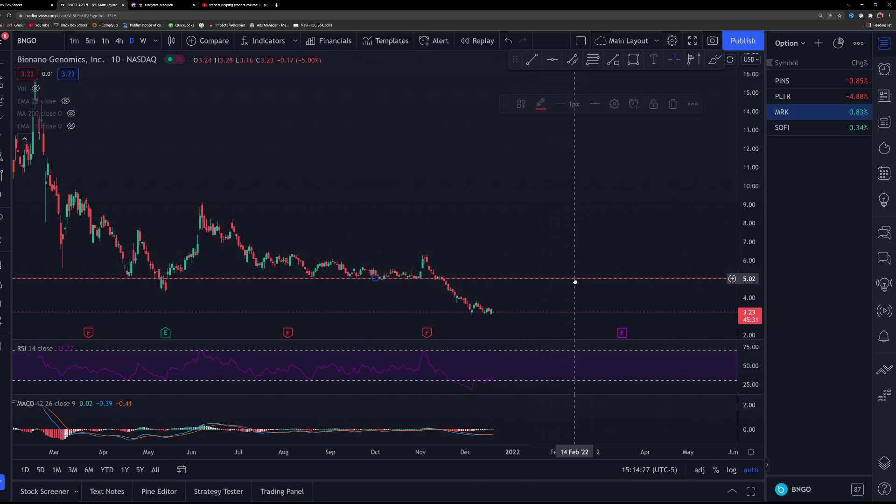
Switch to Discord and open the courses-and-seminars channel of the Traders Helping Traders server
click(134, 6)
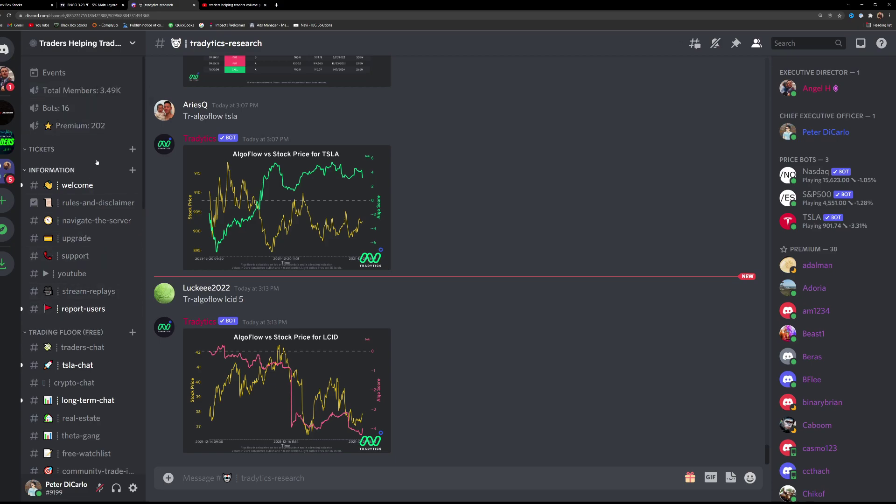
scroll(116, 232, down, 4)
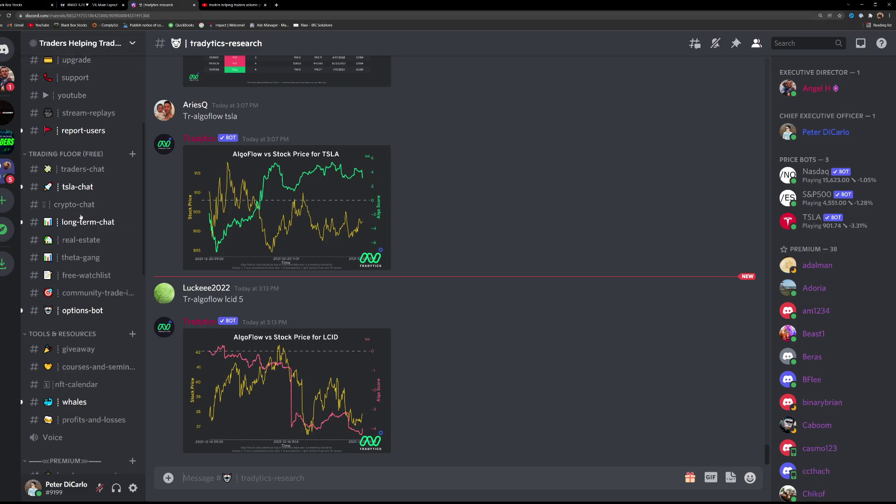
scroll(69, 158, up, 2)
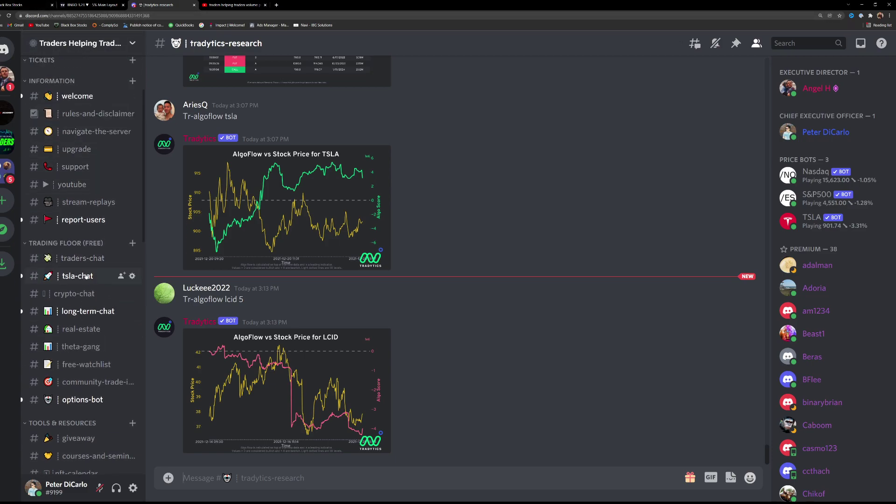
scroll(53, 376, down, 2)
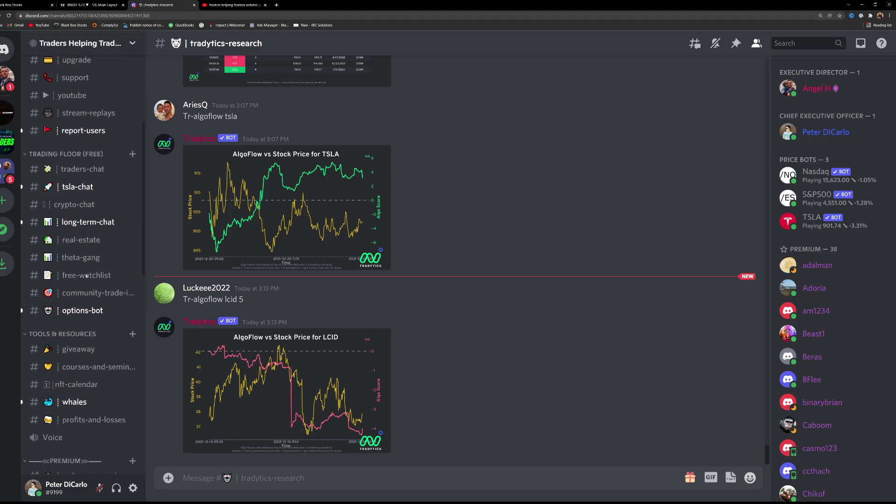
click(64, 367)
scroll(216, 292, up, 6)
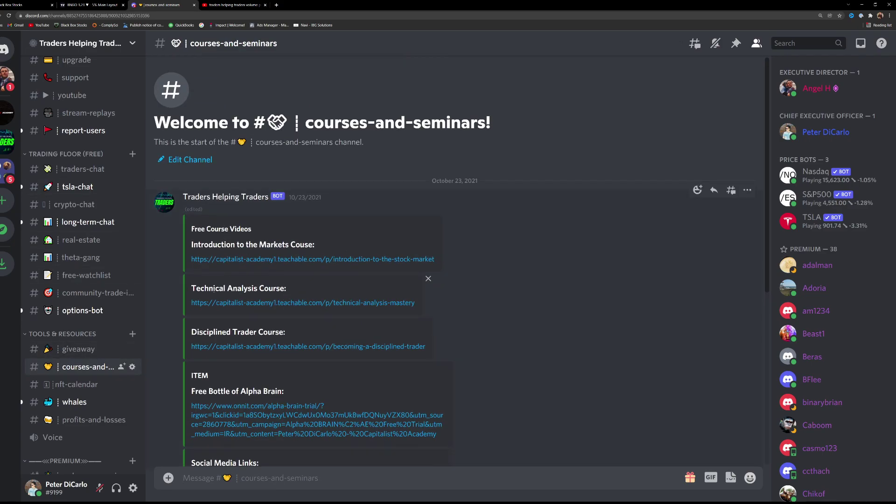
Open the Technical Analysis Course link and review the course page's introduction and lesson list
drag(192, 288, 289, 282)
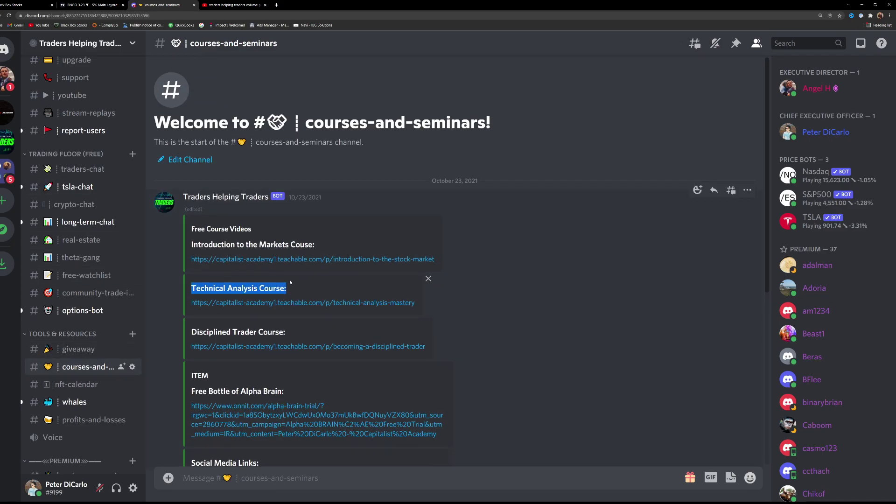
click(299, 302)
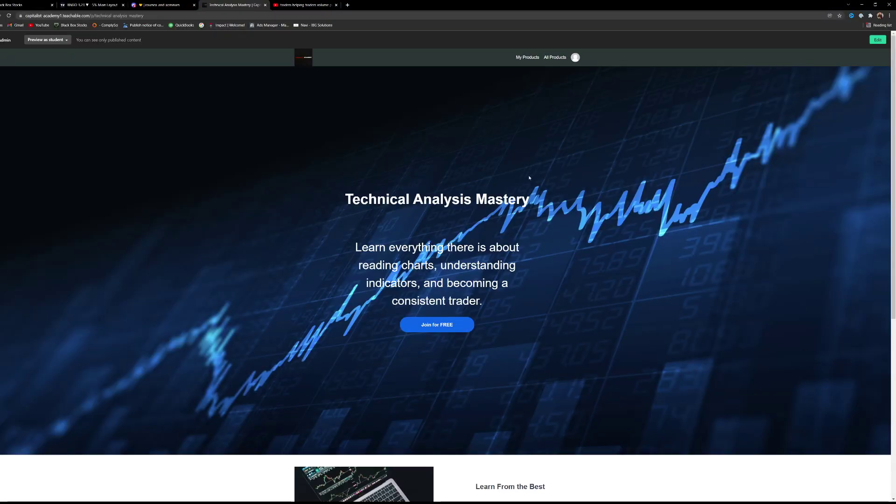
drag(352, 205, 486, 306)
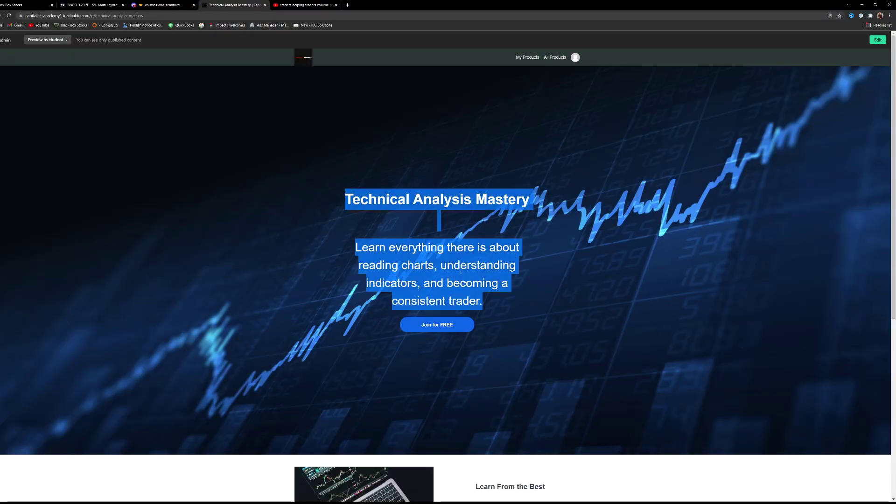
triple_click(467, 289)
scroll(476, 223, down, 6)
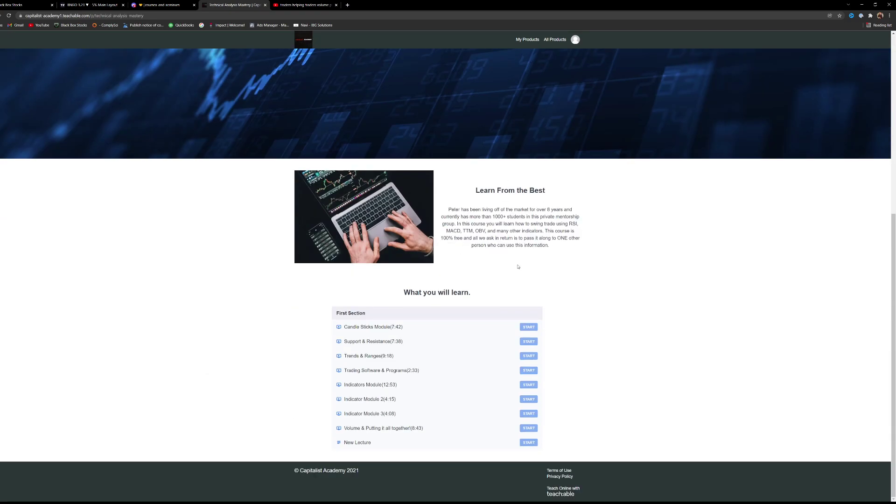
scroll(391, 309, up, 7)
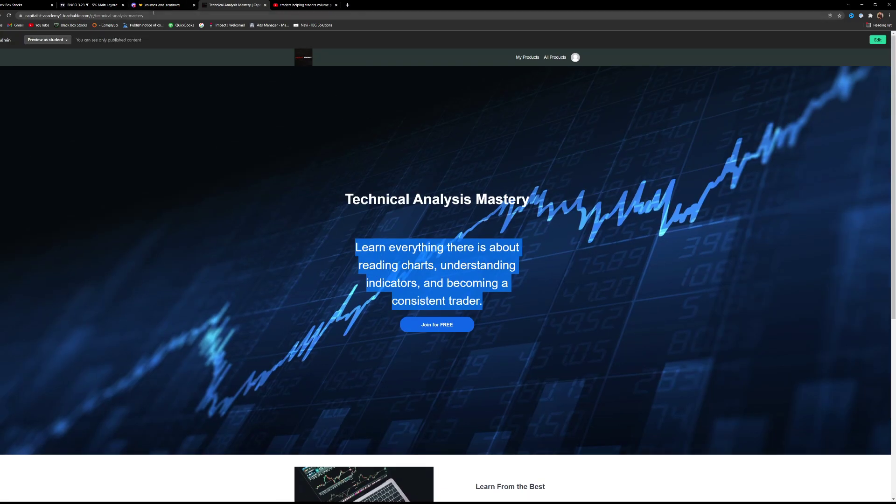
Close the Discord page and return to the BNGO chart in TradingView
click(182, 6)
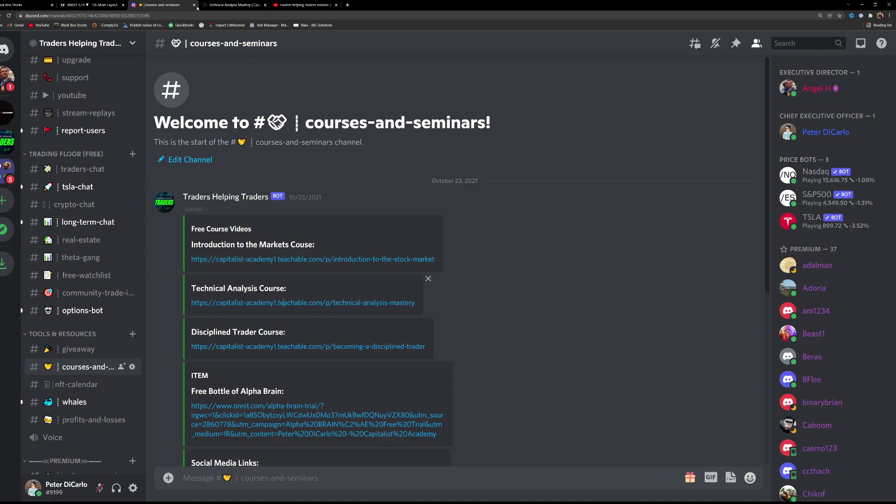
click(195, 5)
click(92, 4)
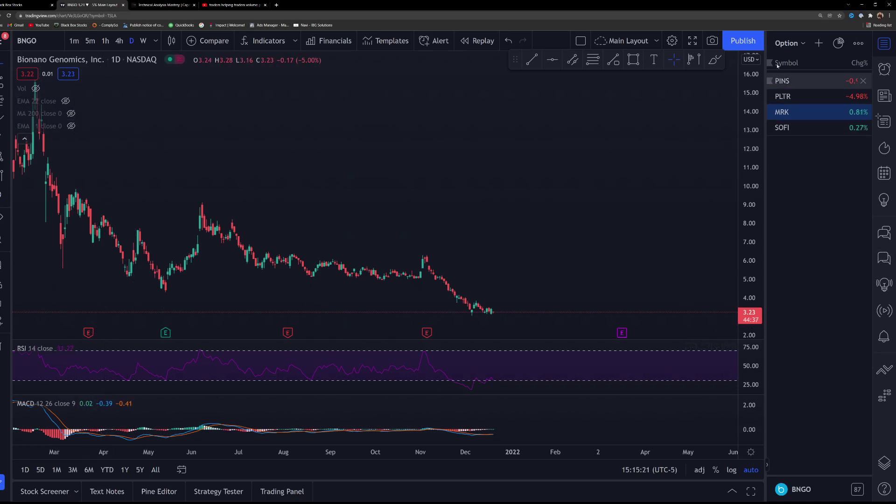
Look through the sidebar tools, including alerts, BNGO headlines, hotlists, calendar, ideas and chats, and return to the watchlist
click(886, 67)
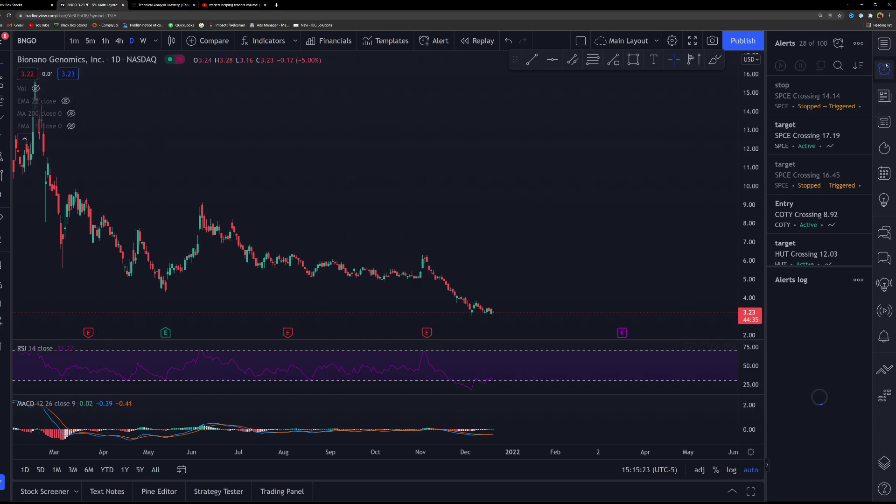
click(884, 98)
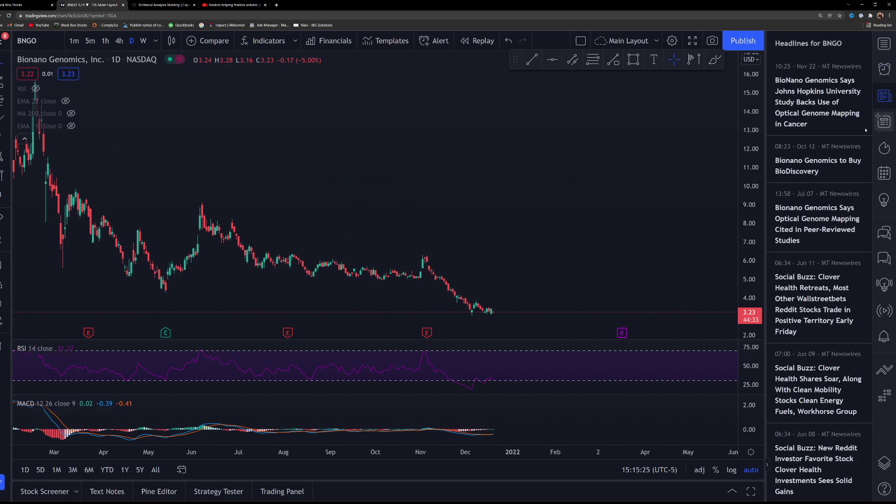
click(885, 122)
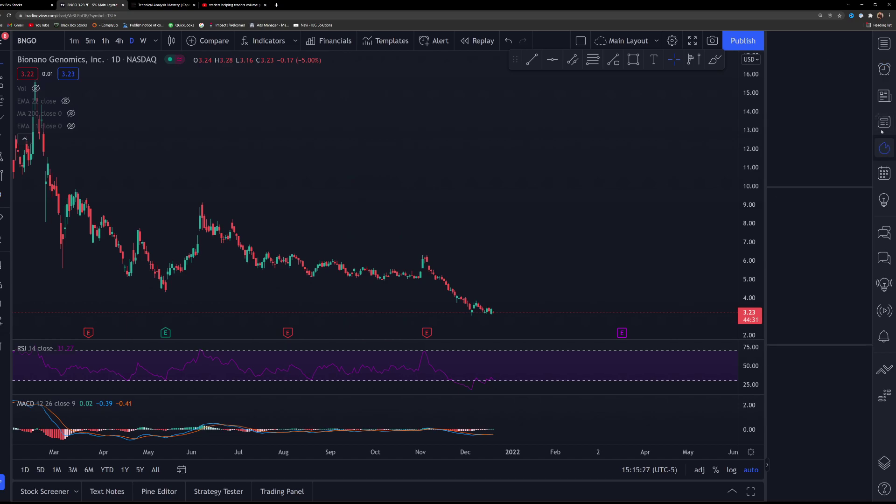
click(886, 147)
click(885, 173)
click(884, 200)
click(885, 232)
click(884, 44)
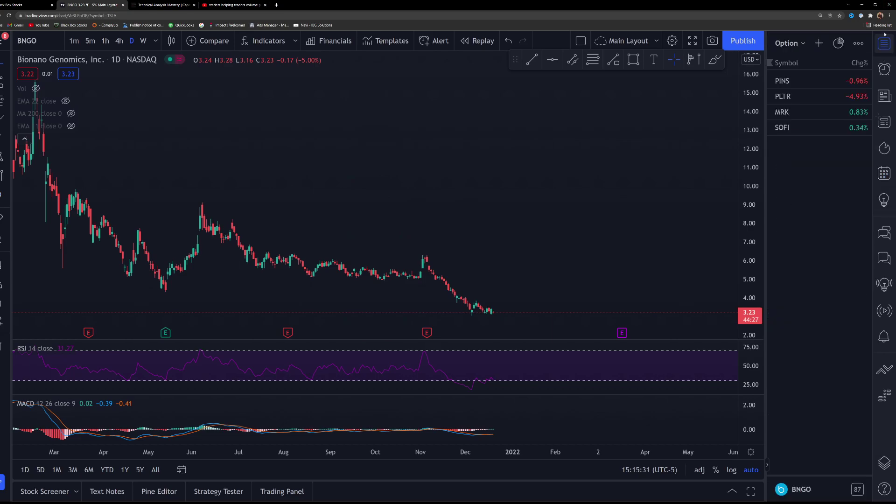
Expand the area below the chart and view the Text Notes, Stock Screener, Strategy Tester and Pine Editor
click(732, 491)
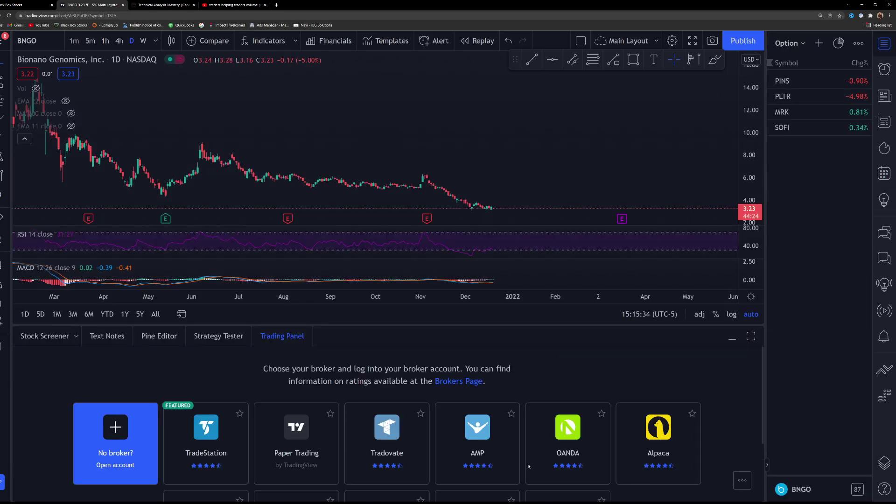
click(107, 336)
click(44, 336)
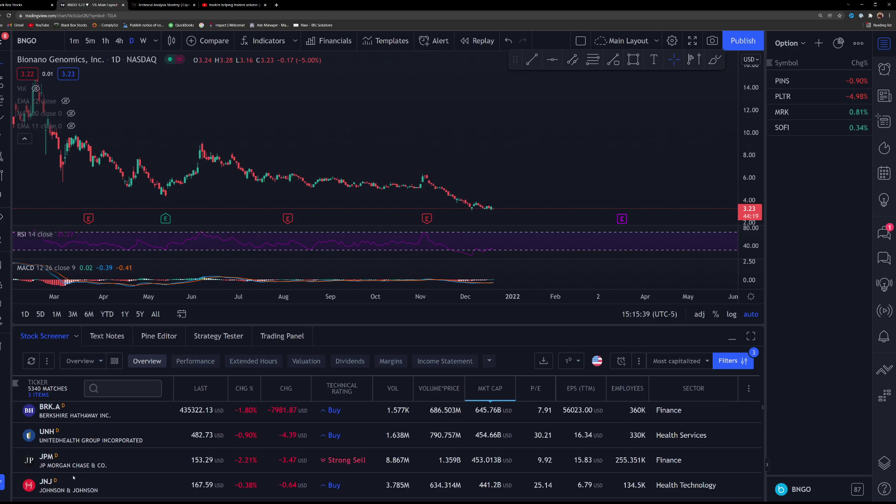
click(219, 338)
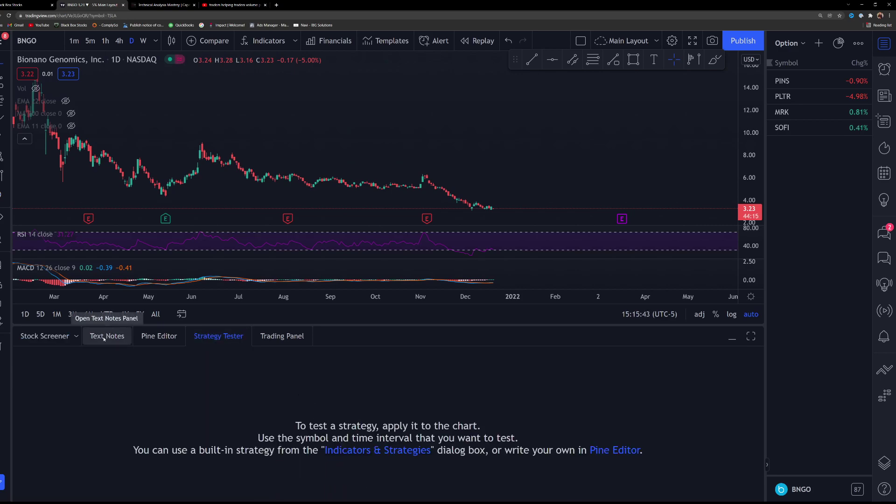
click(162, 341)
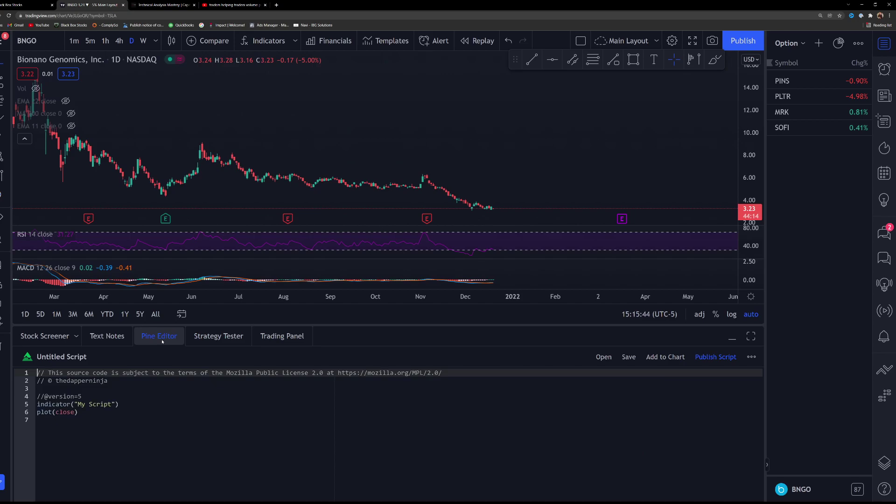
Review the brokers available for connection in the Trading Panel, and collapse the area below the chart
click(282, 337)
mouse_move(196, 435)
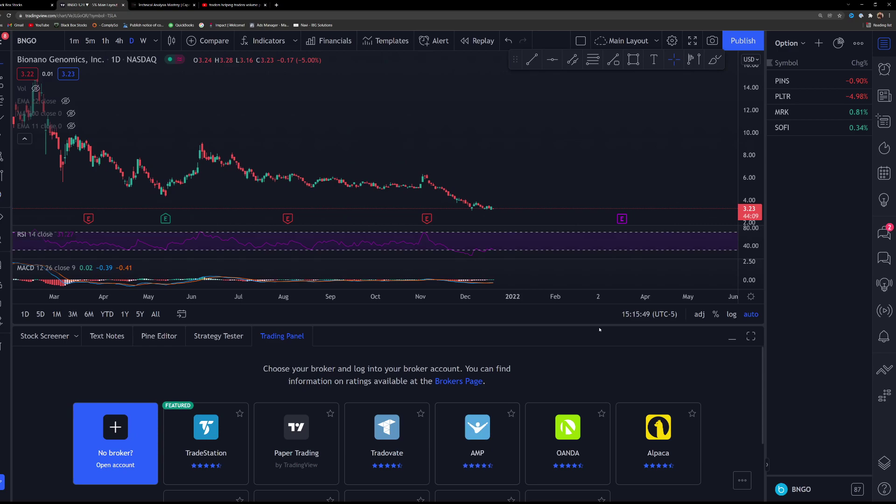
scroll(550, 447, down, 2)
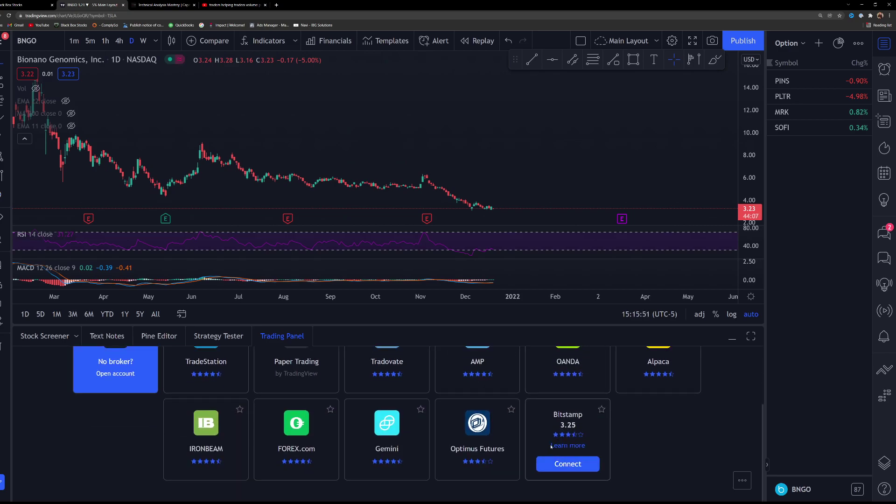
scroll(551, 447, up, 2)
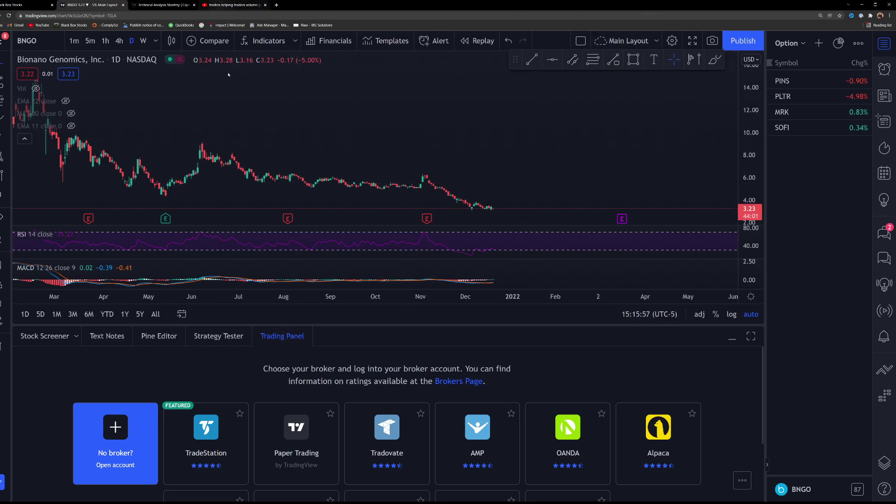
click(281, 336)
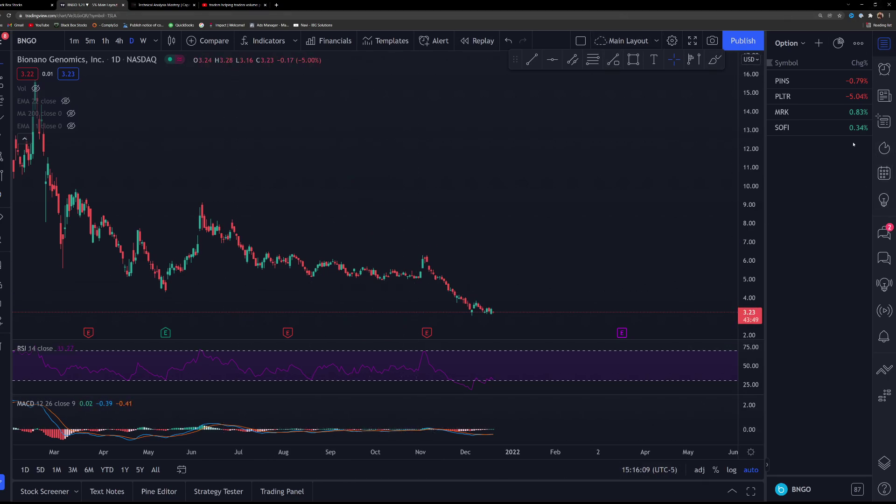
Hide and show the watchlist repeatedly, leaving it displayed beside the chart
click(885, 45)
click(885, 45)
click(885, 45)
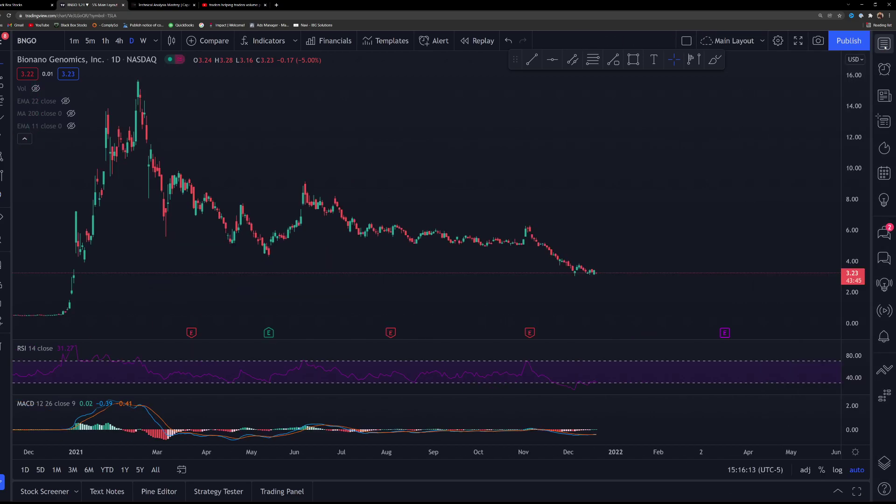
click(885, 46)
click(885, 45)
click(885, 45)
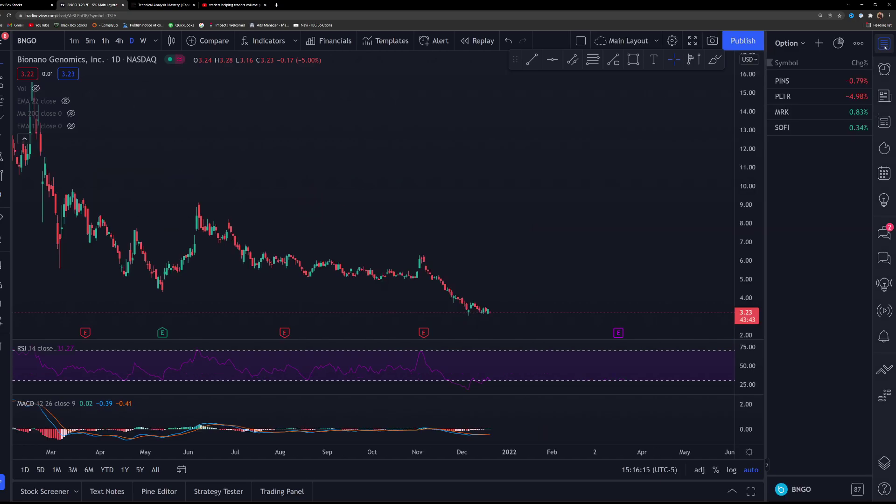
View the Alpha Gold Alert and Active watchlists, and switch back to the Options Alert watchlist
click(790, 43)
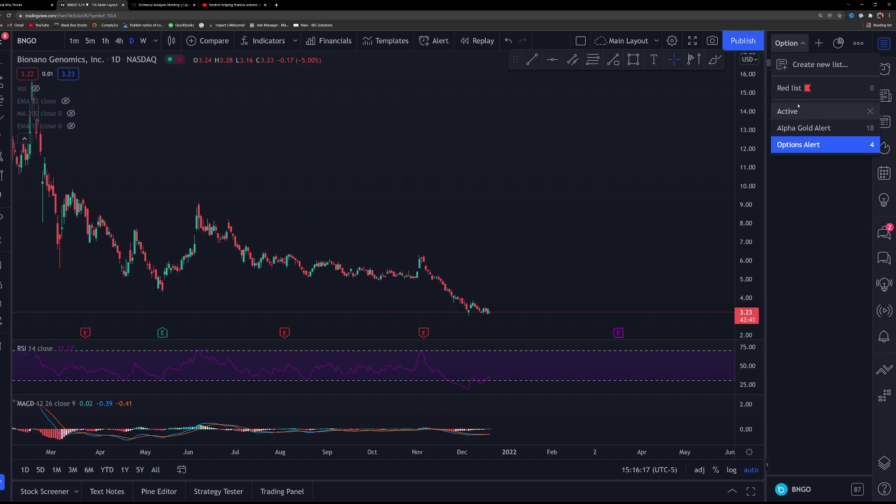
click(803, 127)
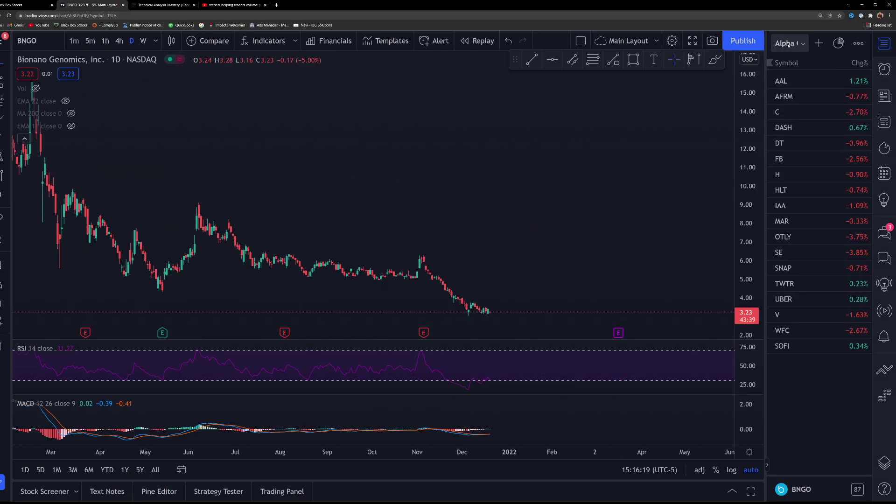
click(789, 43)
click(806, 111)
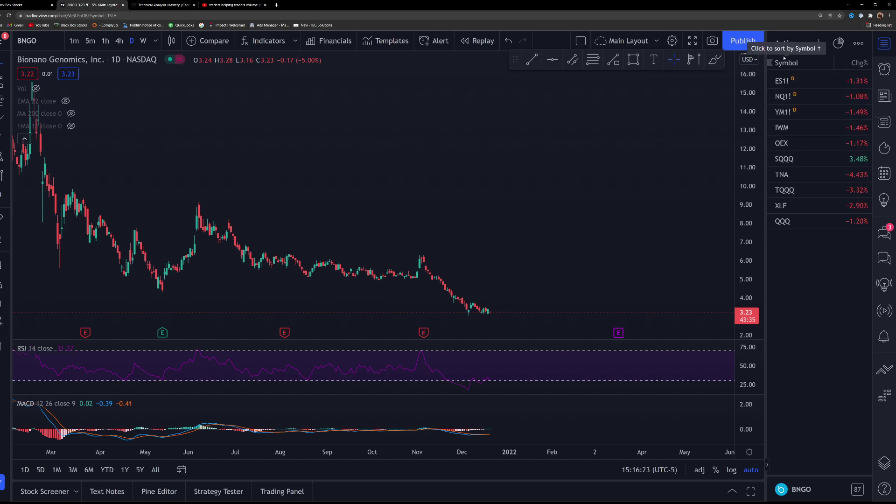
click(788, 43)
click(794, 128)
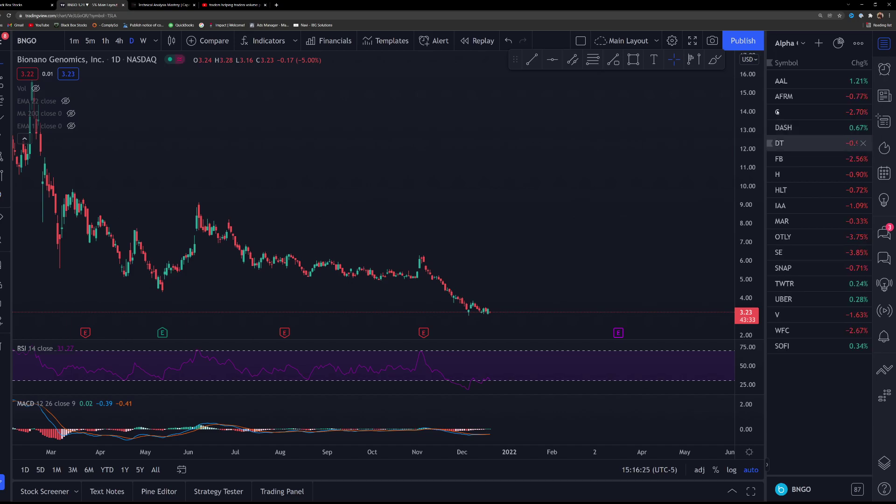
click(789, 43)
click(795, 145)
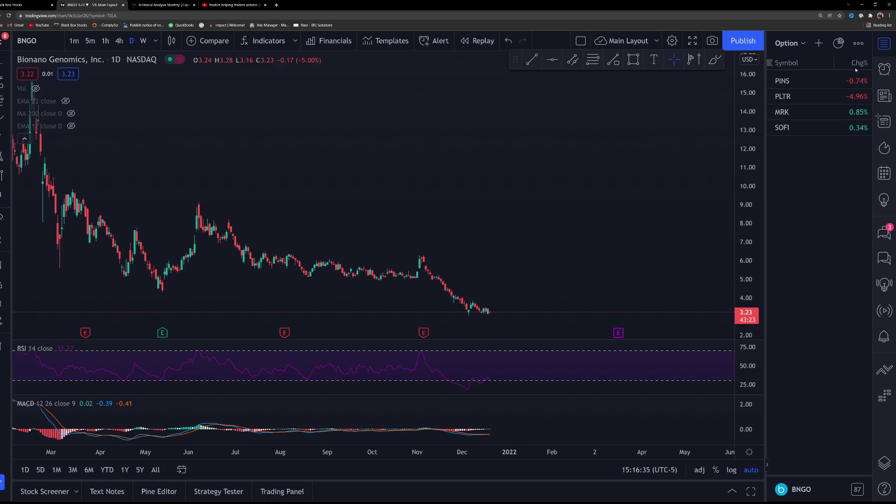
Open the price alerts and look through the list of active and triggered alerts
click(881, 71)
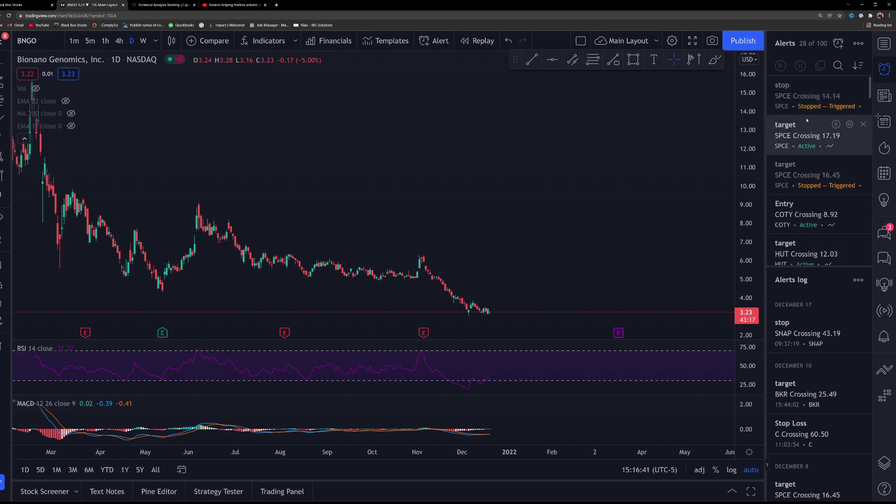
scroll(806, 120, down, 5)
scroll(807, 121, up, 8)
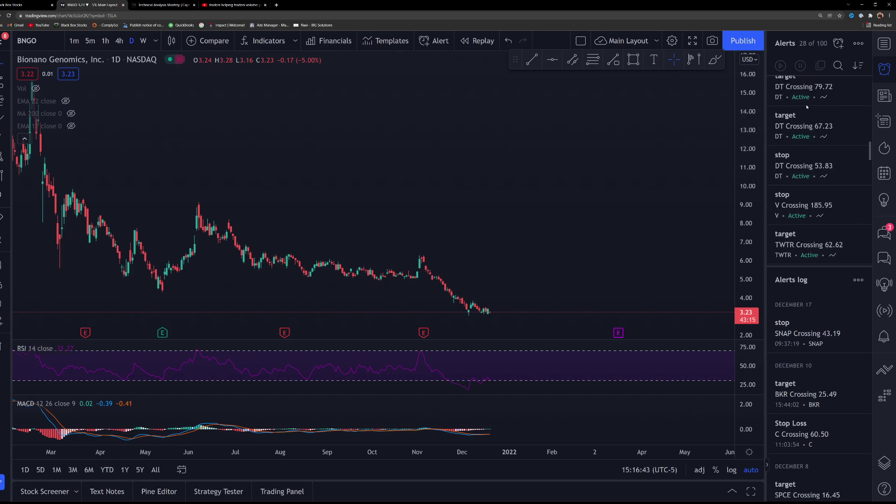
scroll(814, 127, down, 5)
scroll(821, 327, down, 3)
scroll(820, 303, up, 3)
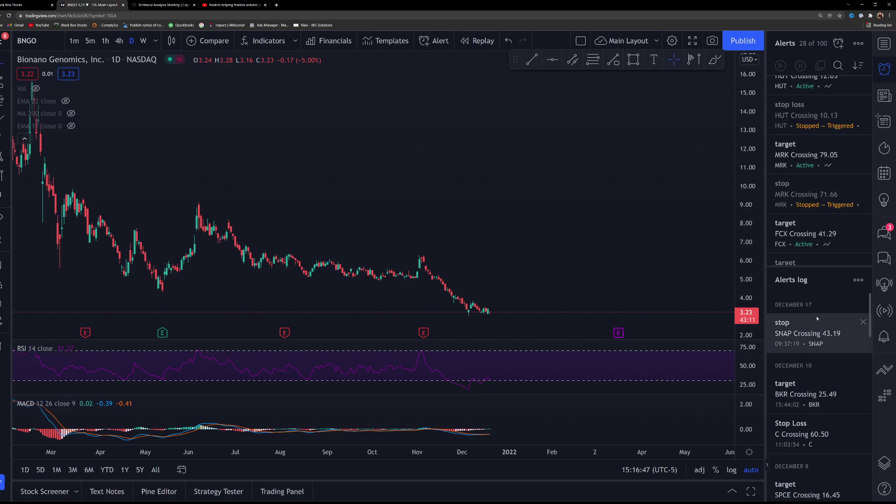
scroll(820, 186, up, 5)
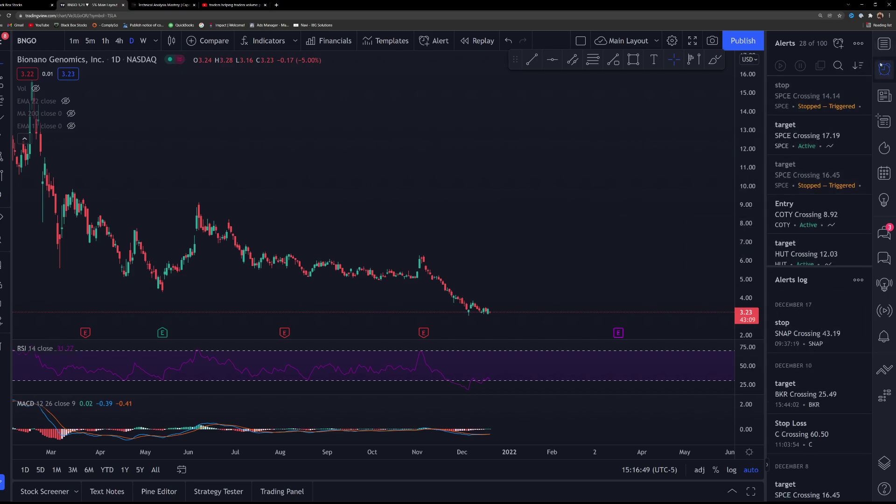
View the BNGO news headlines, switch briefly to the Black Box Stocks site, and return to TradingView
click(878, 102)
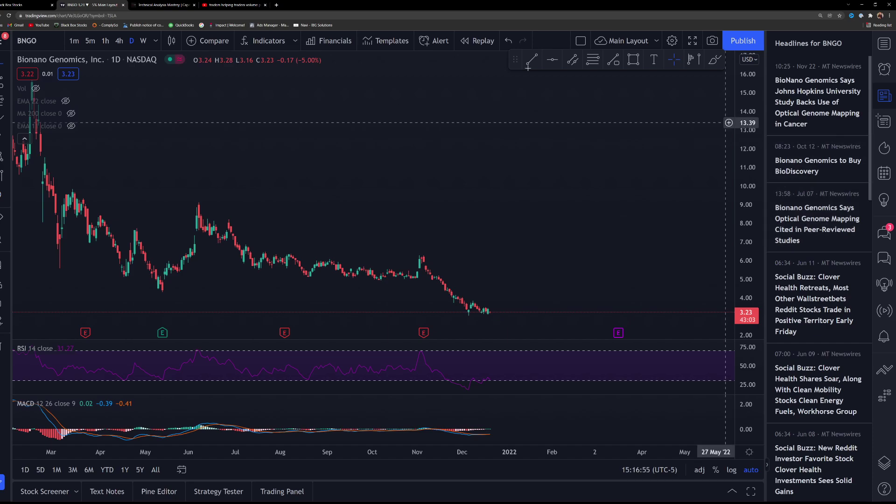
click(21, 5)
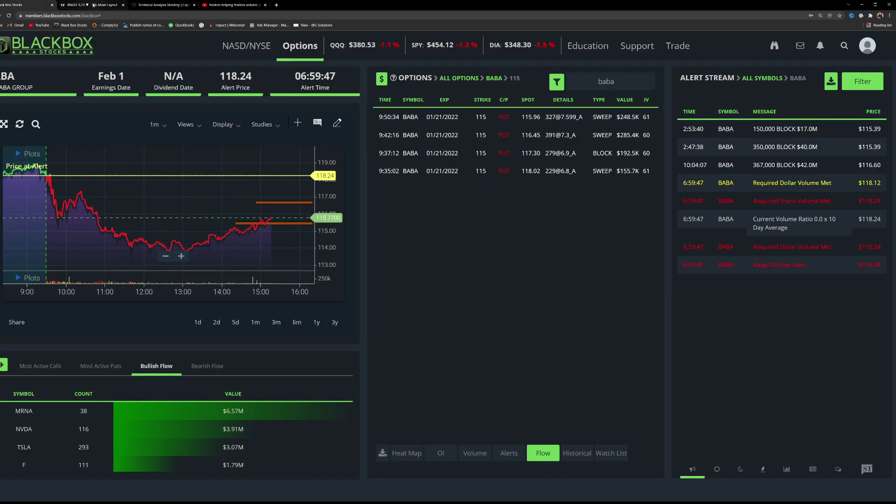
click(88, 5)
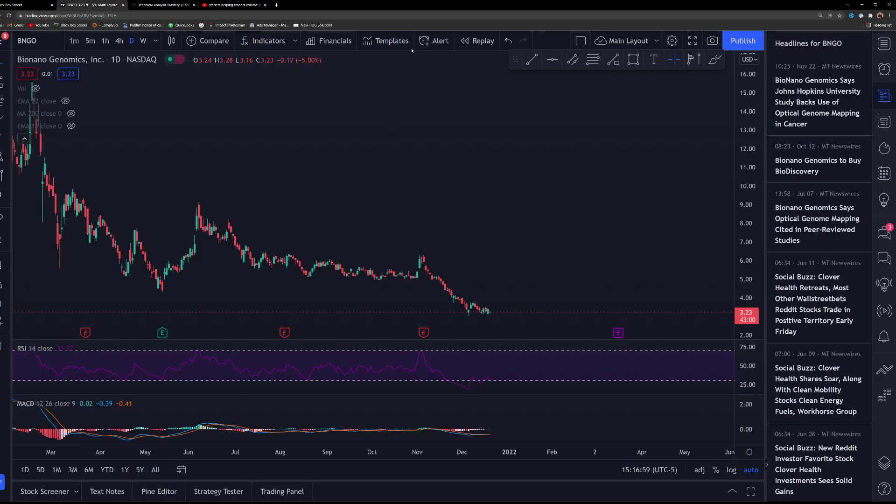
View the Data Window with the BNGO prices and indicator values, and close it
click(885, 98)
click(884, 122)
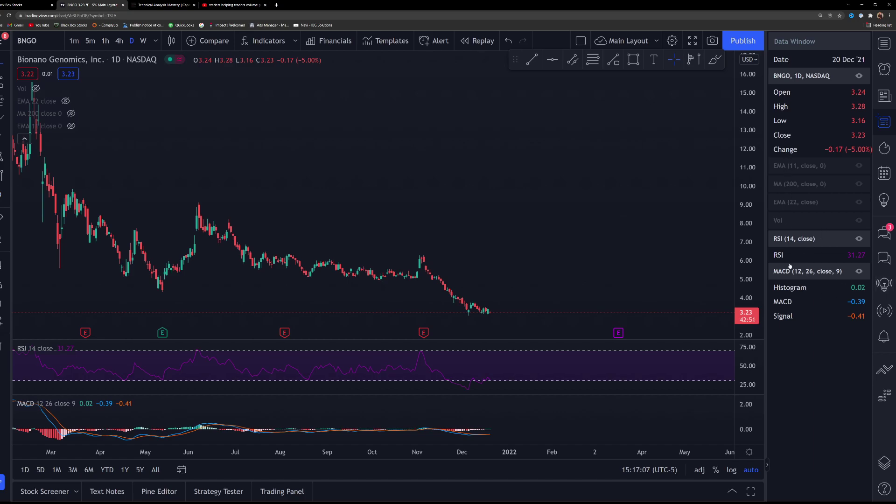
click(882, 127)
Look through the US exchange hotlists and the list choices for the second hotlist, and close the hotlists
click(883, 145)
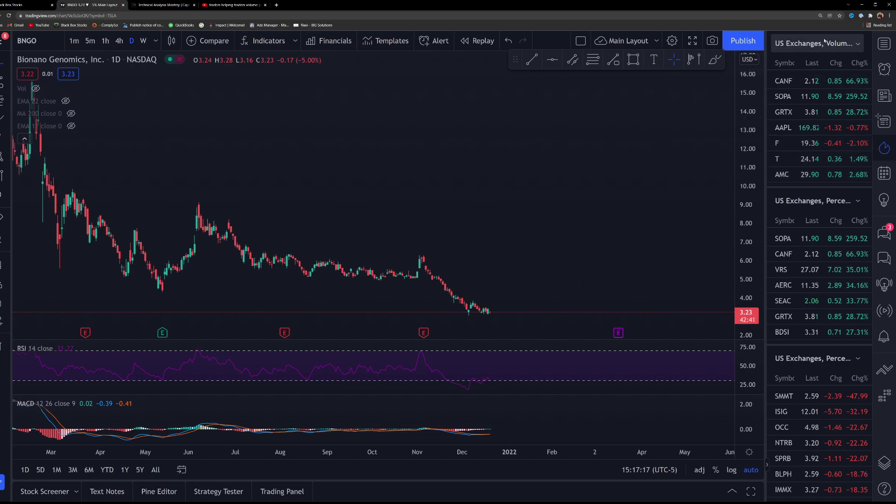
scroll(821, 317, down, 4)
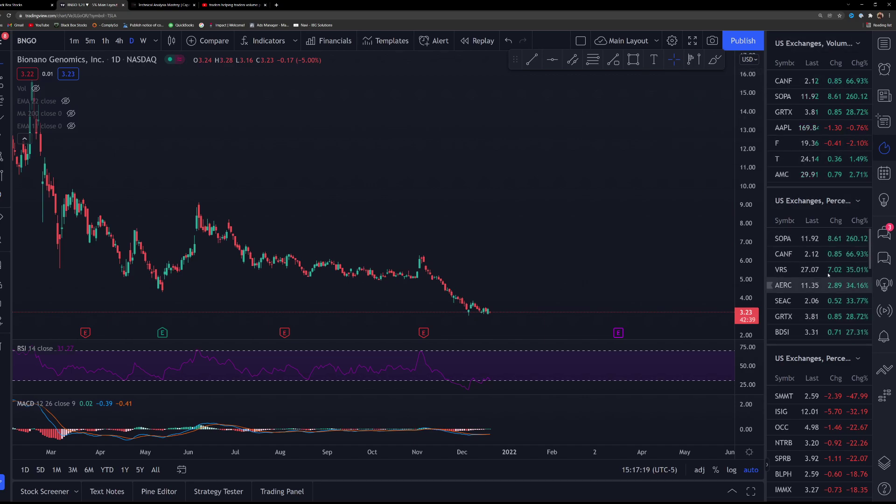
click(815, 201)
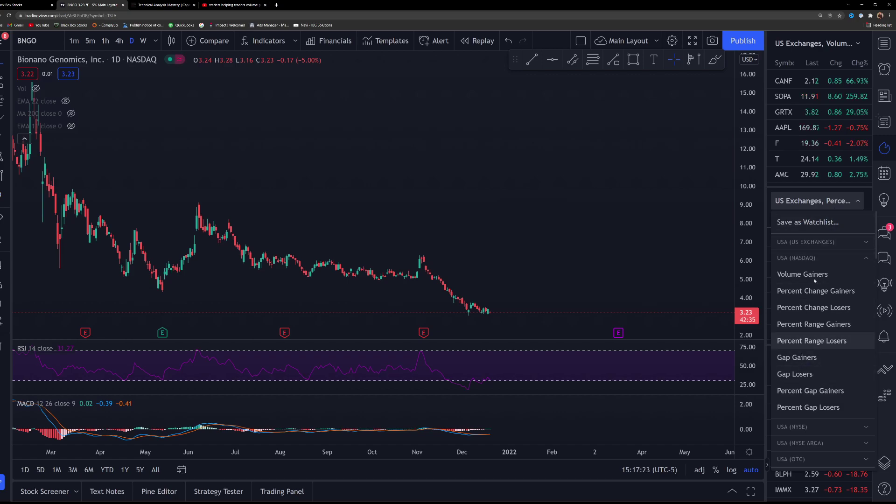
click(836, 200)
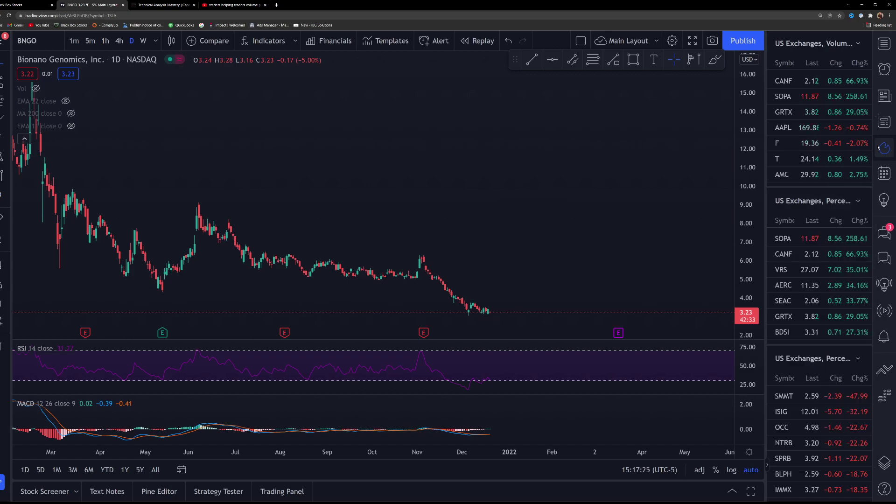
click(884, 148)
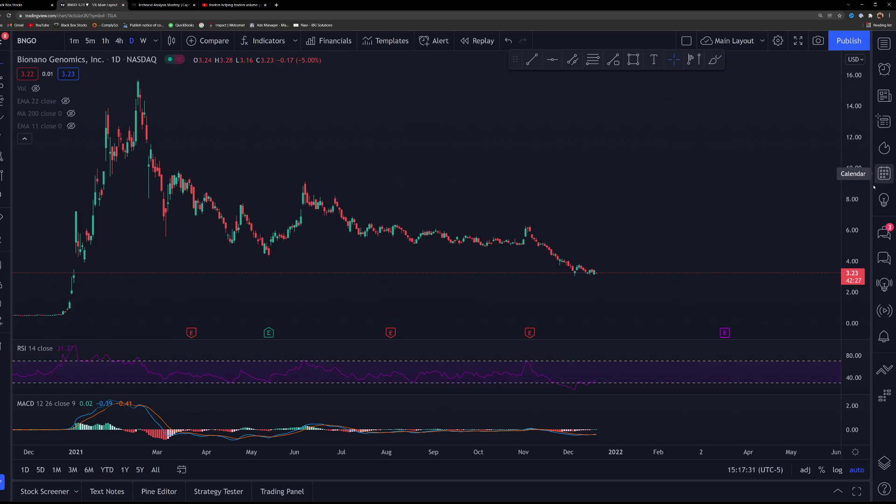
Open a new idea from My Ideas, switch its privacy to Public, and close the publishing form without publishing
click(881, 204)
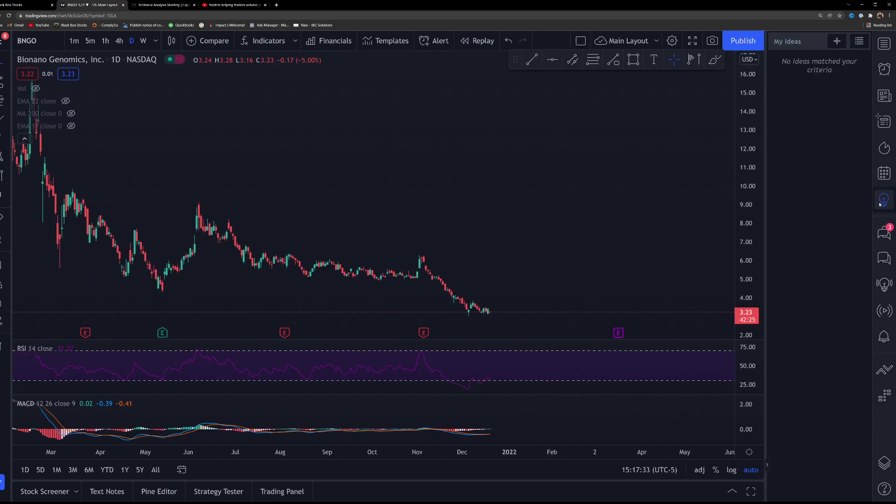
click(838, 44)
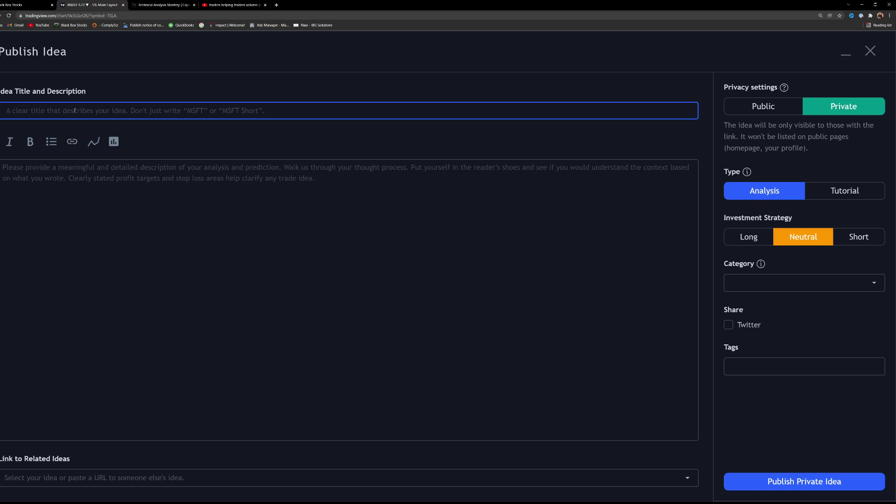
click(89, 180)
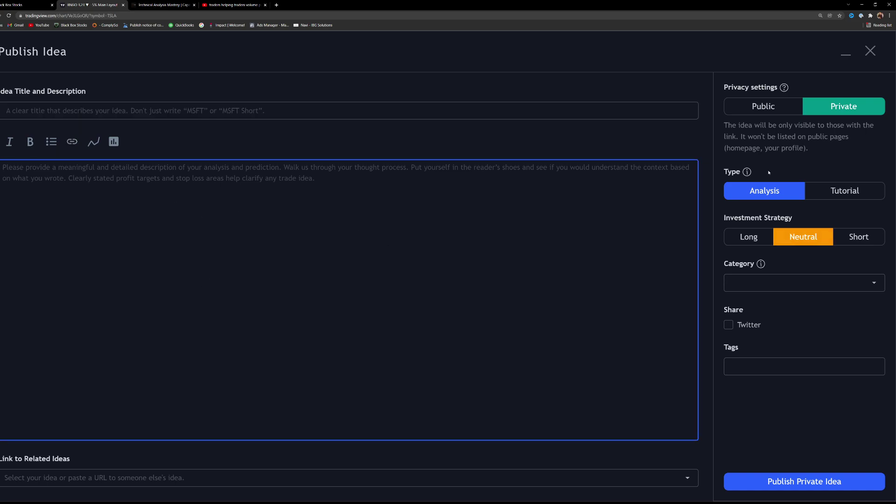
click(763, 106)
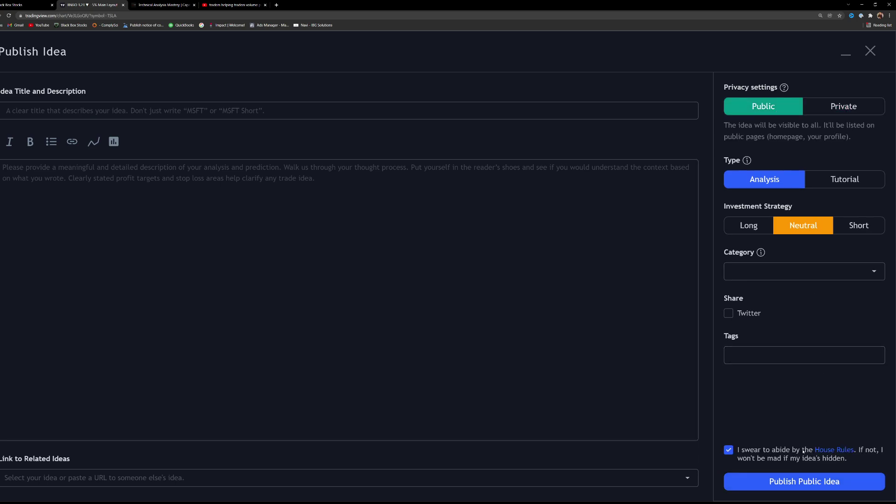
click(869, 52)
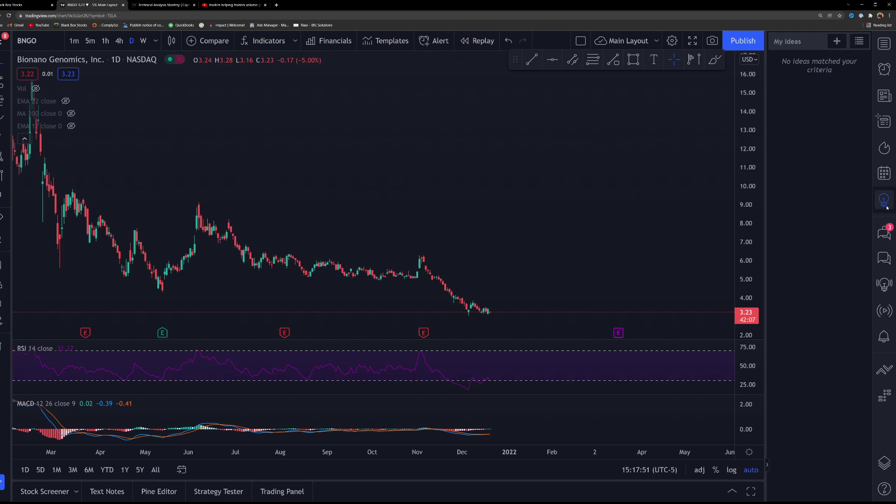
Browse the public chats with the Forex conversation and the list of all talks, and close them
click(884, 232)
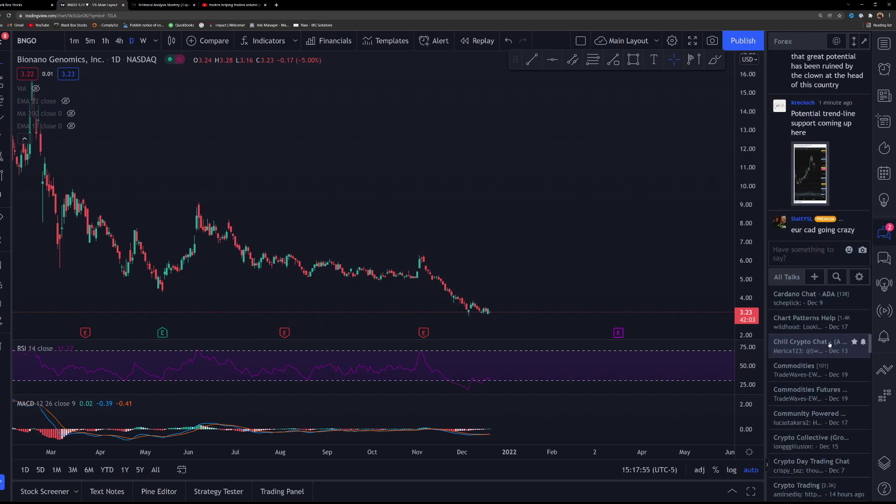
scroll(830, 172, up, 3)
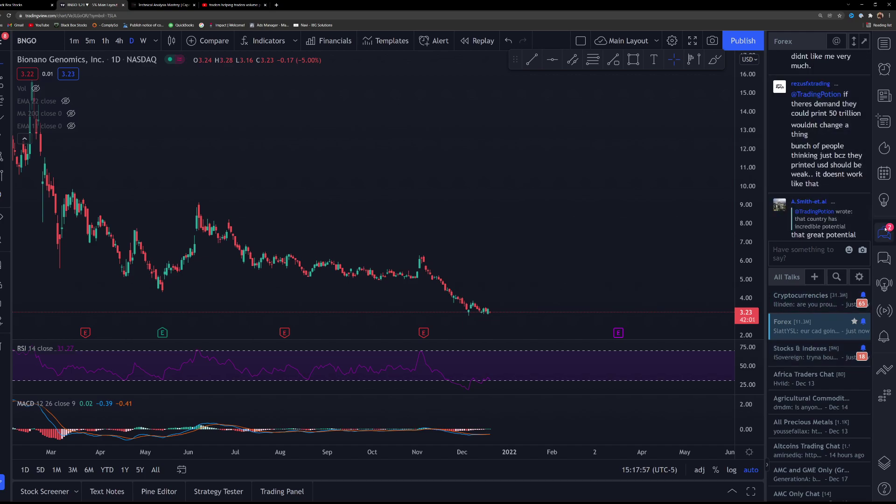
click(884, 233)
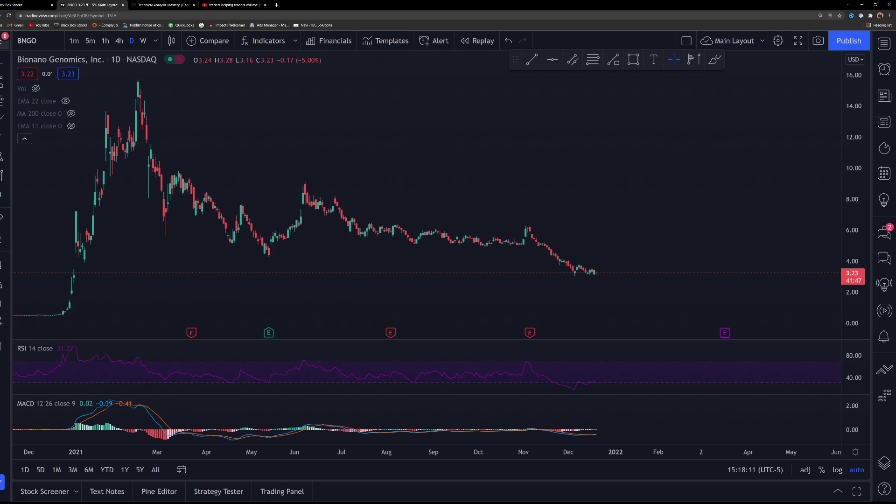
Load the Day Trade layout from the recently used layouts
click(3, 46)
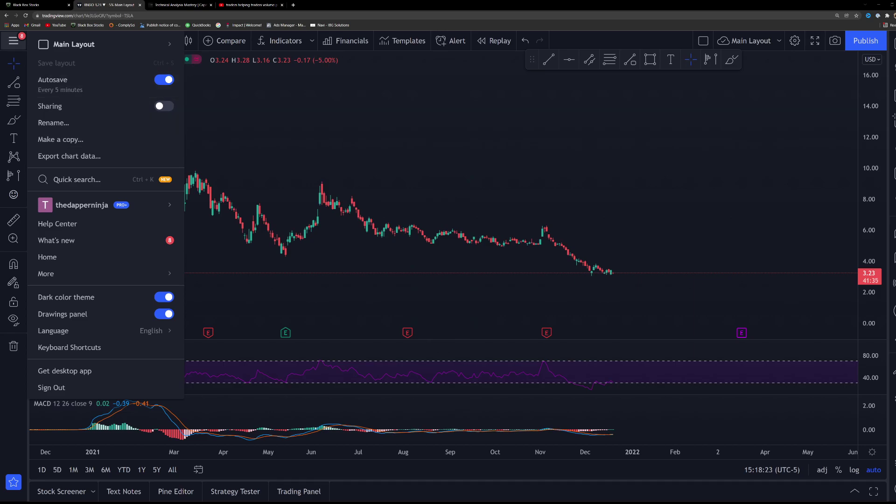
mouse_move(93, 44)
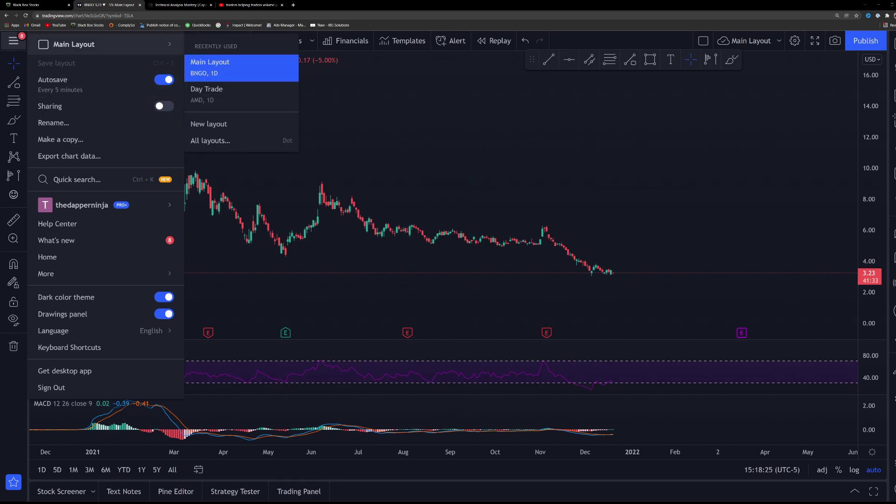
click(217, 89)
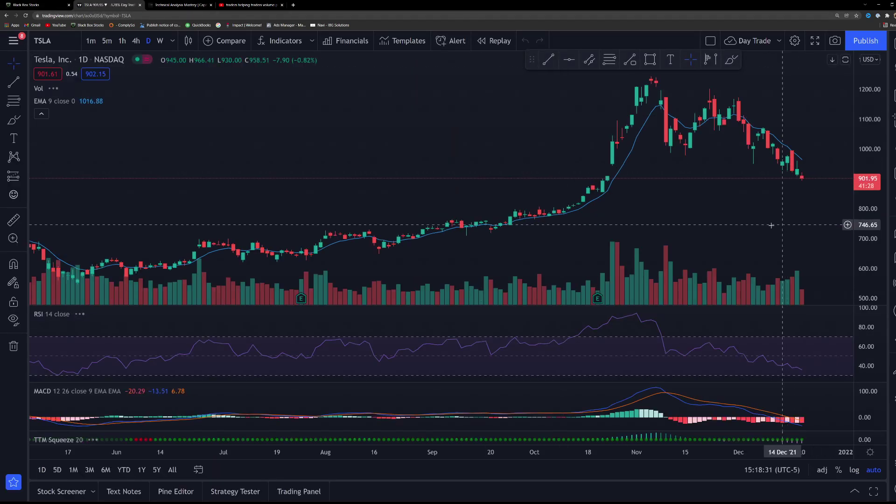
Set the TSLA chart to the 1-minute timeframe and collapse the indicator legend to show a wider price range
click(90, 41)
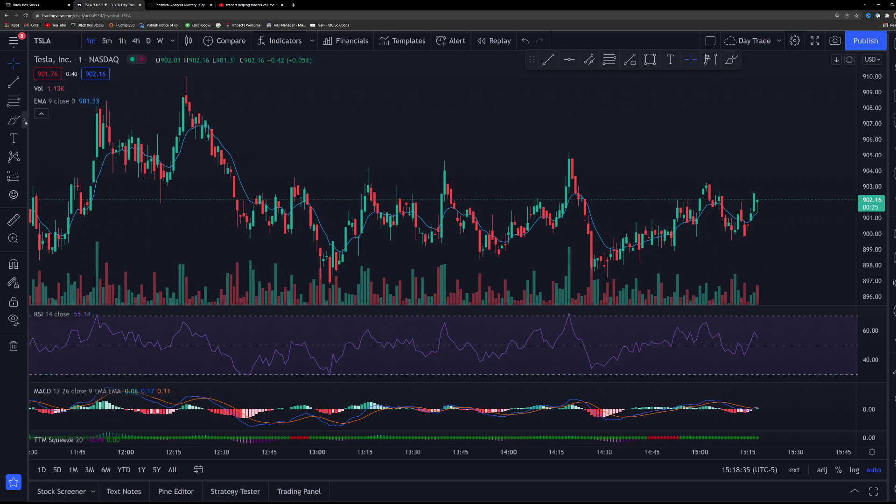
click(41, 113)
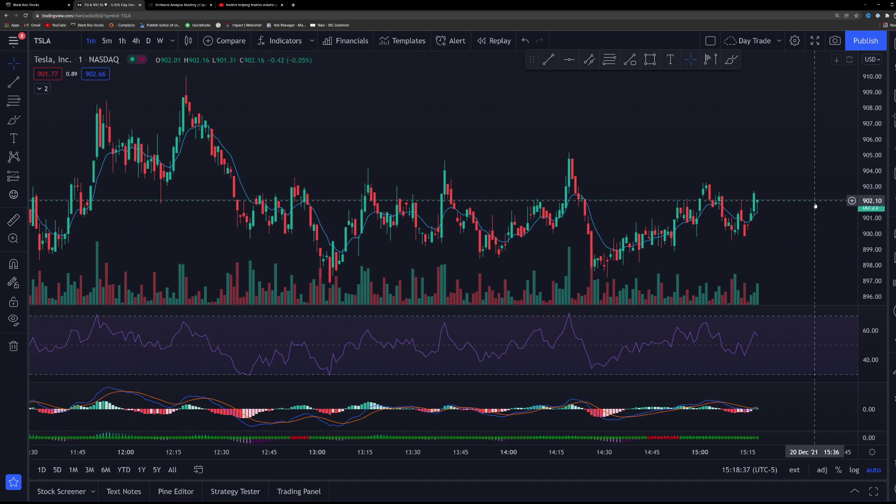
scroll(814, 201, down, 2)
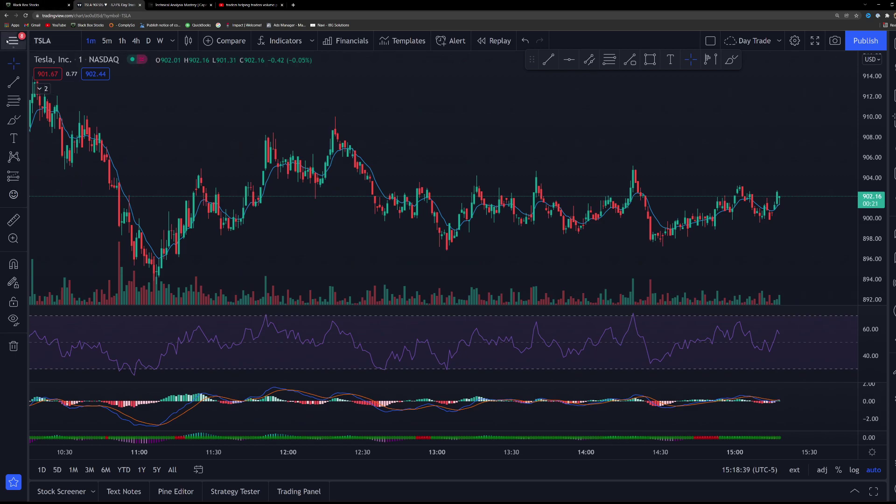
Switch back to the Main Layout from the recently used layouts
click(13, 41)
mouse_move(84, 45)
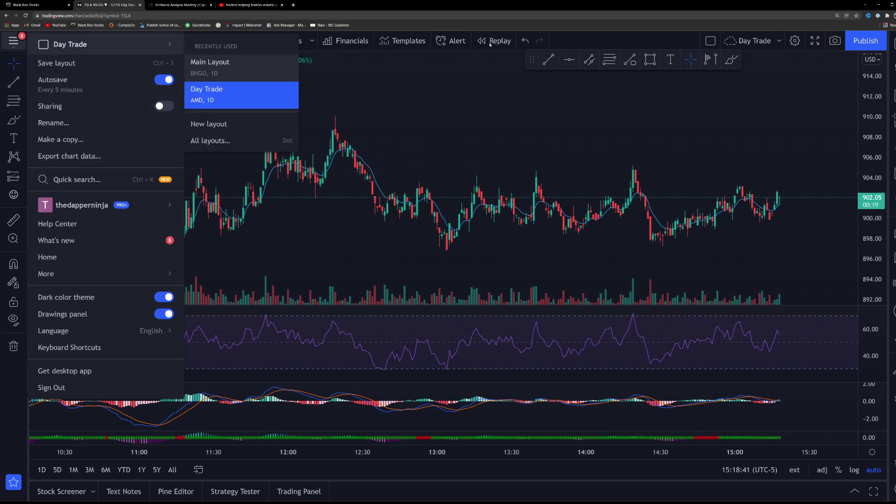
click(210, 65)
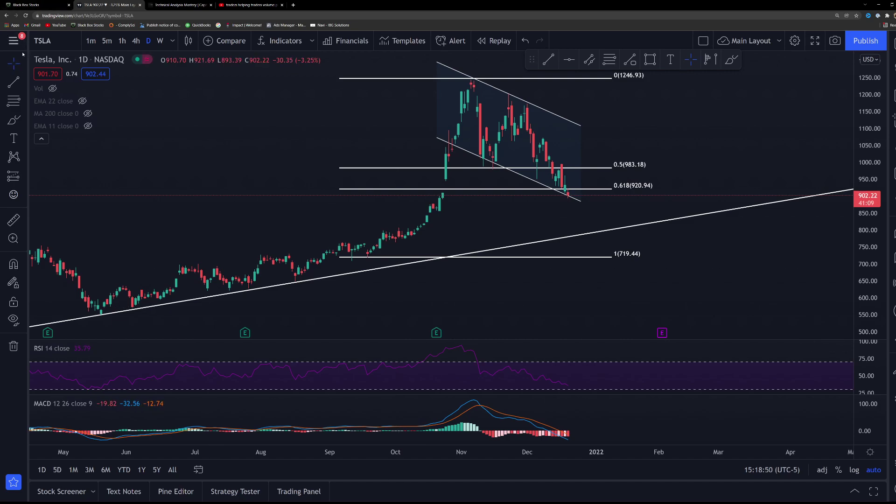
Review the main menu's layout and account options, and remove the Arrow tool from the favorite drawing tools
click(13, 40)
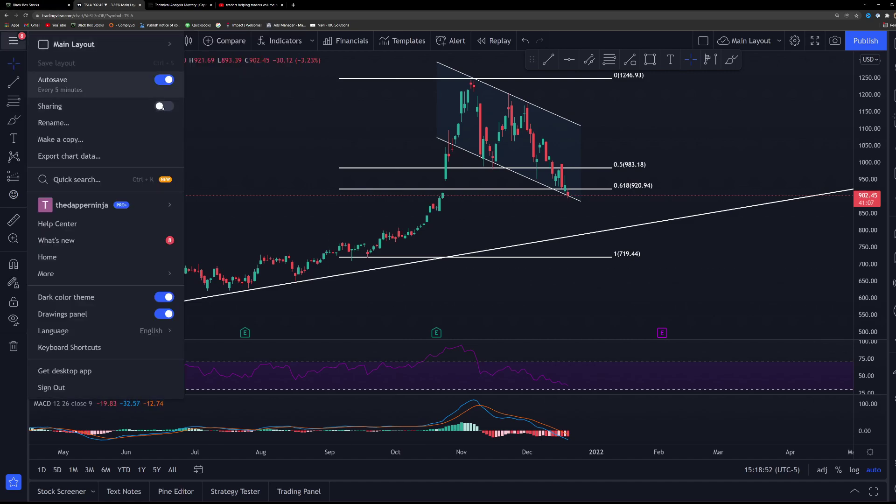
mouse_move(77, 214)
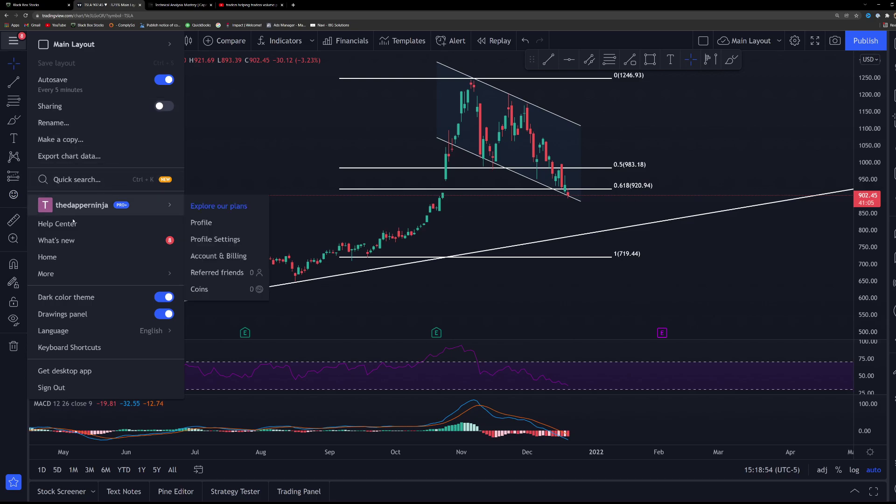
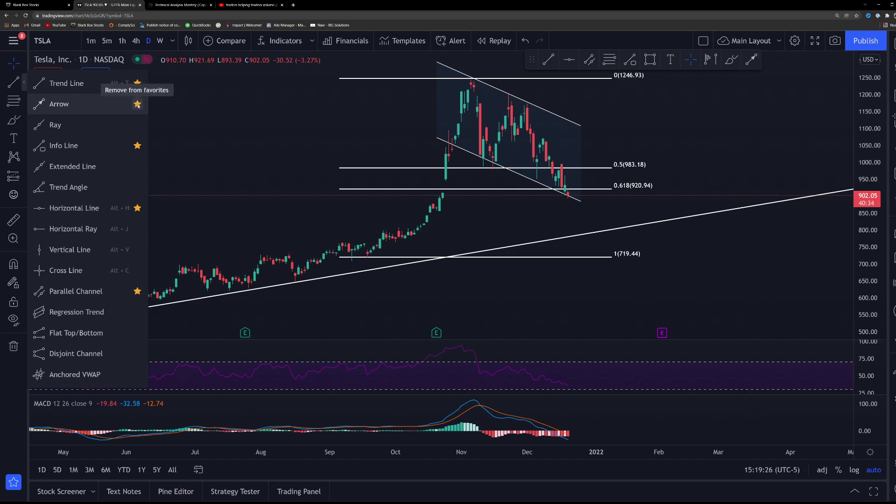
click(137, 104)
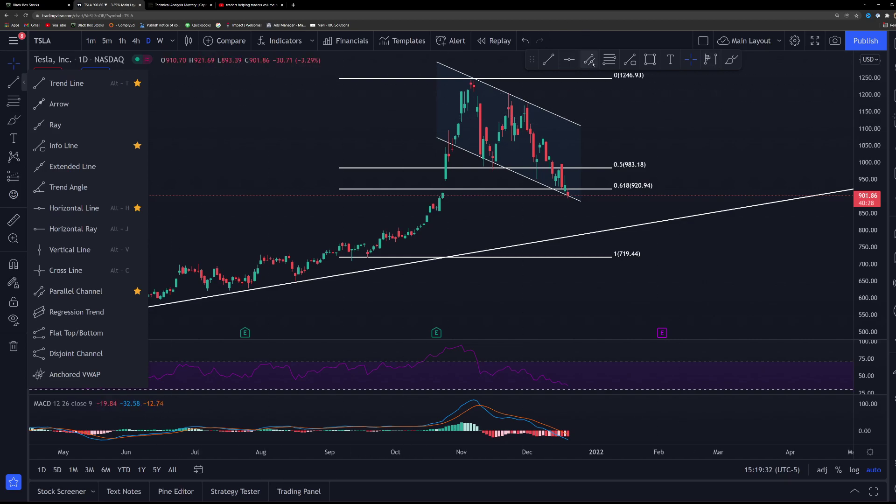
Draw a short trend line, a horizontal line at about 1129, and a descending parallel channel from 11 Jun to 25 Aug '21
click(703, 119)
click(569, 59)
click(422, 118)
click(589, 60)
click(154, 119)
click(312, 180)
click(313, 219)
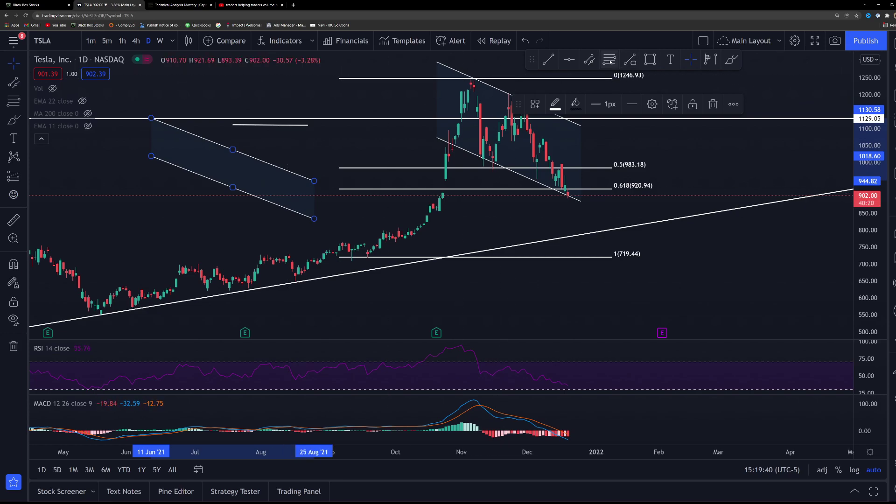
Delete the newly drawn parallel channel, short trend line and horizontal line
key(Delete)
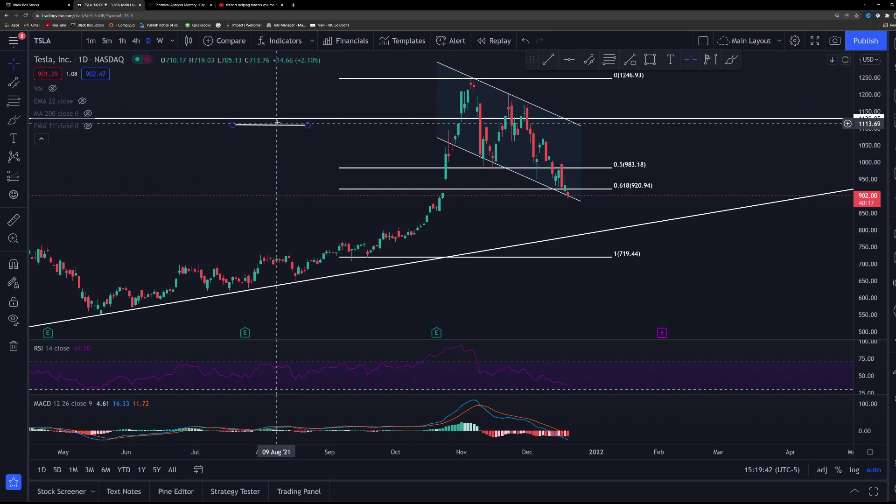
click(419, 121)
key(Delete)
Draw an info line upward from just beside the latest TSLA candle, and delete it
key(alt+t)
click(587, 193)
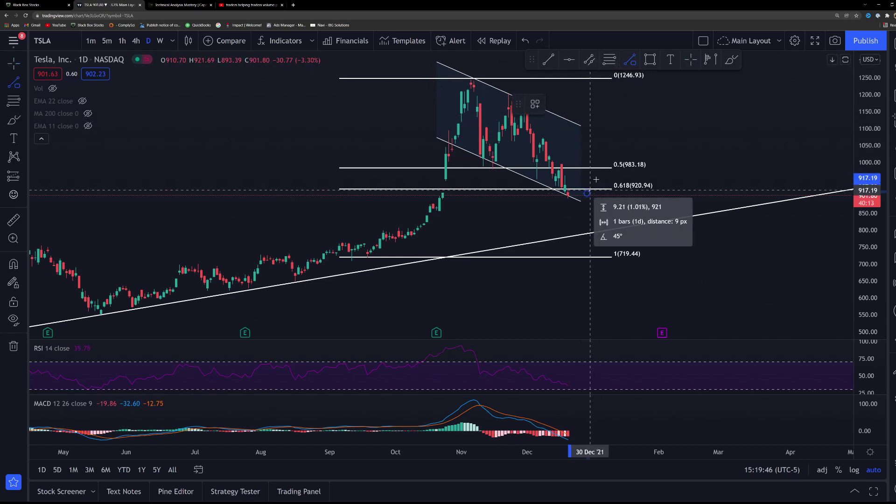
click(626, 122)
key(Delete)
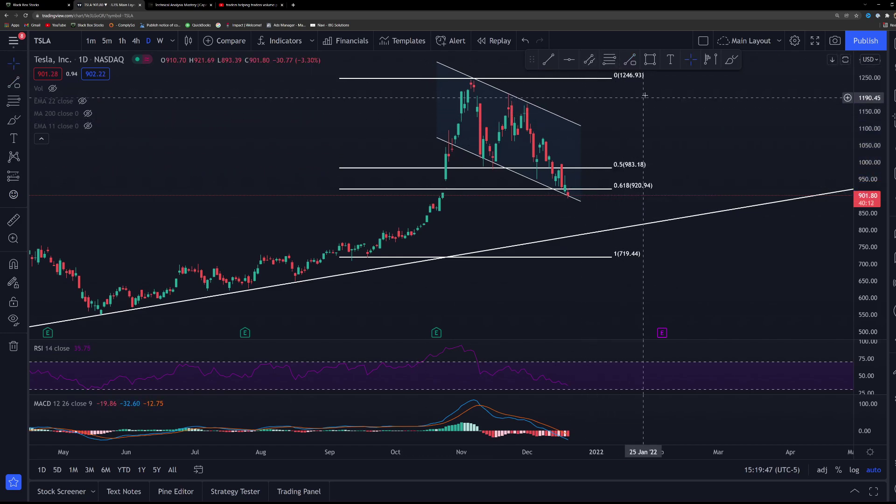
Draw a small rectangle in the empty area after the latest candles, and delete it
click(650, 59)
click(601, 137)
click(670, 160)
key(Delete)
Place a text note reading "ey" in the empty area after the latest candles, at about 1144 on 15 Feb '22, and delete it
click(670, 59)
click(690, 113)
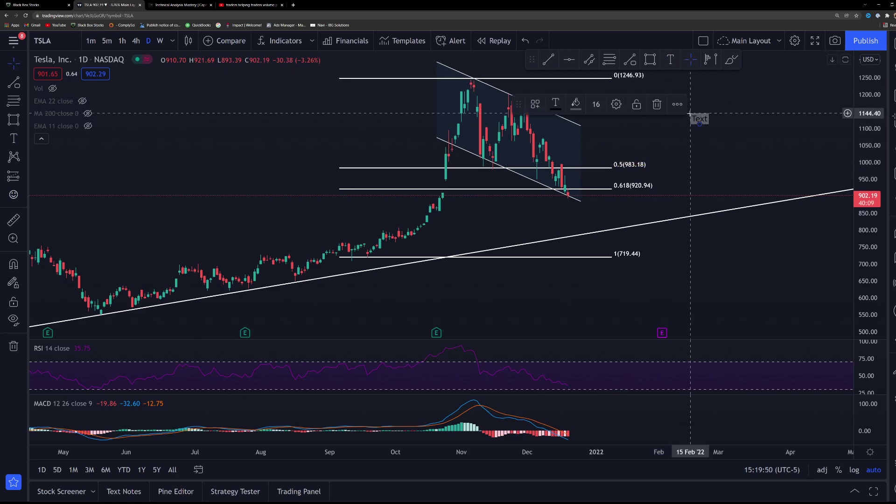
text(ey)
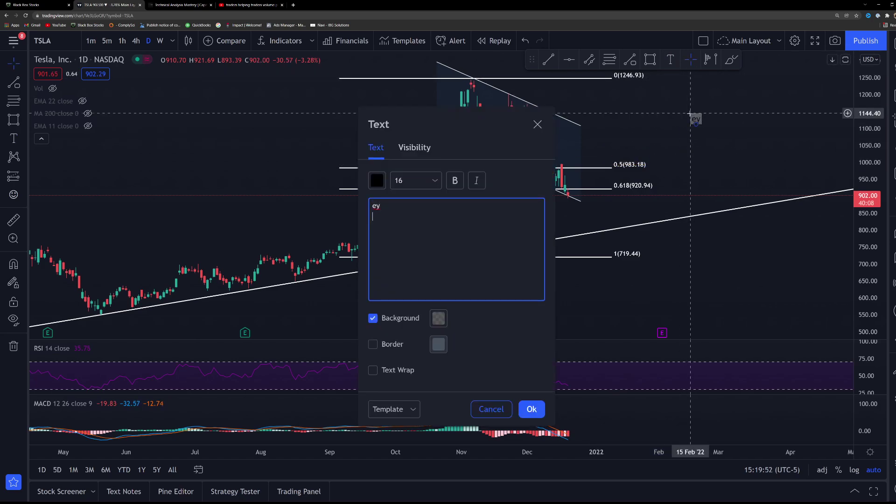
click(698, 122)
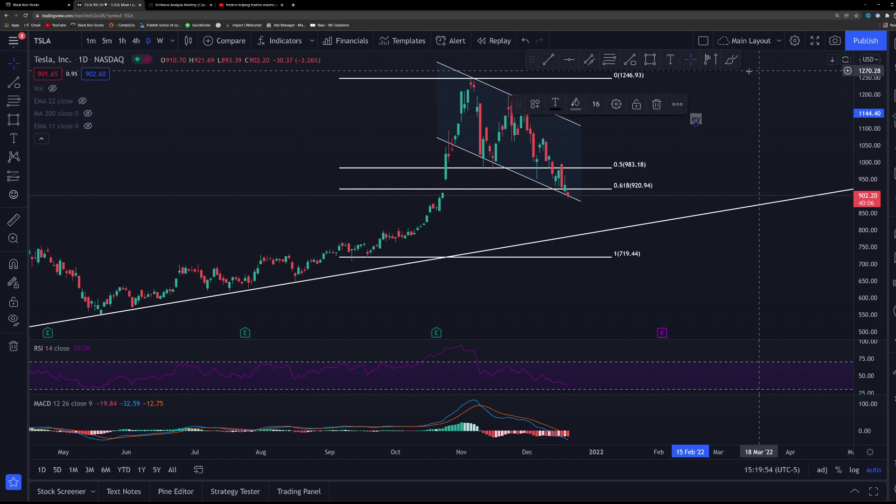
key(Delete)
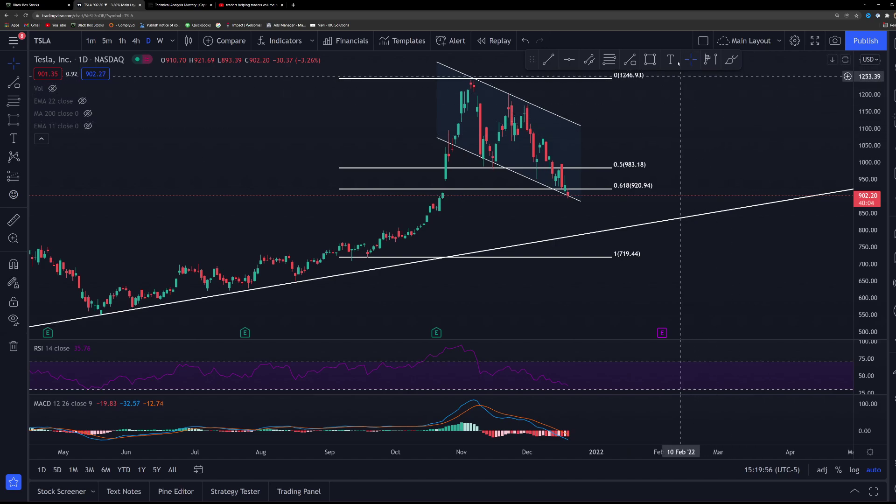
Draw a Fixed Range Volume Profile from 21 Sep '21 to about the latest TSLA candle, and delete it
click(708, 57)
click(370, 79)
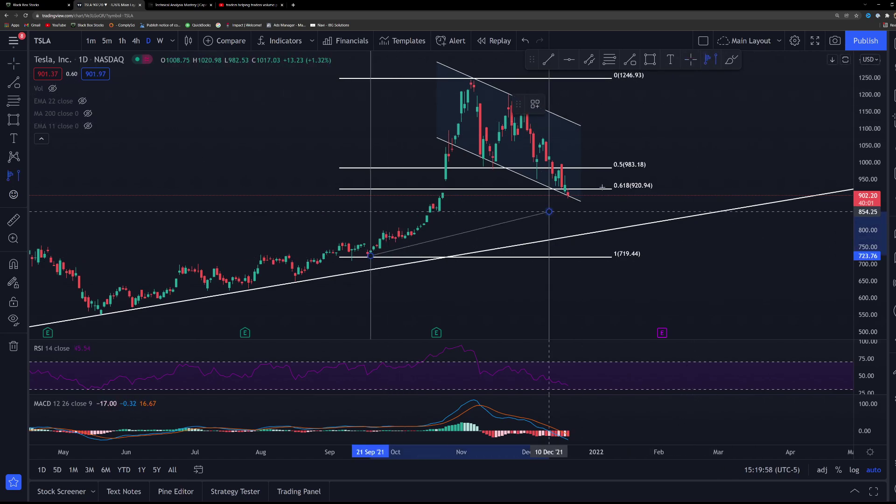
click(572, 254)
key(Delete)
Handwrite "Hi" with the Brush in the empty area after the latest candles, and undo the strokes
click(732, 60)
drag(676, 132, 677, 175)
mouse_move(695, 138)
mouse_down()
mouse_move(700, 185)
mouse_move(712, 164)
mouse_move(725, 176)
mouse_up()
key(ctrl+z)
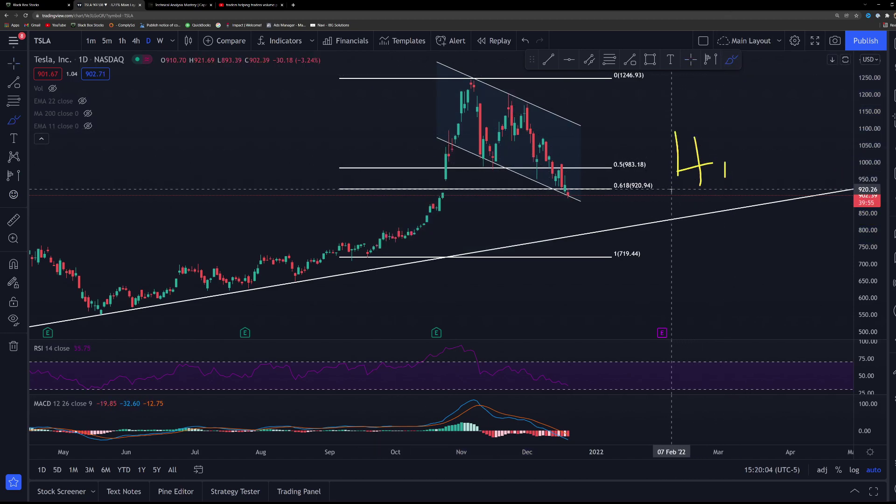
key(ctrl+z)
key(ctrl+z)
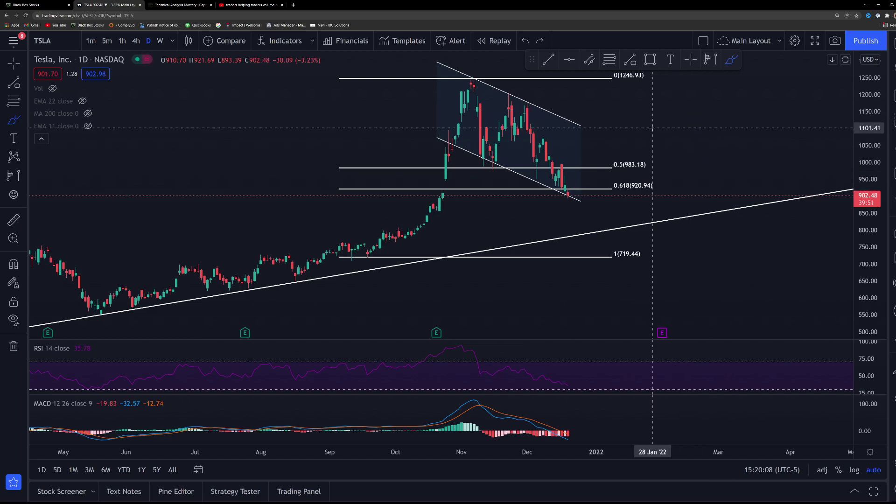
Look through the Fib and Gann tools, draw a zigzag Highlighter stroke across the TSLA candles, and undo it
click(23, 102)
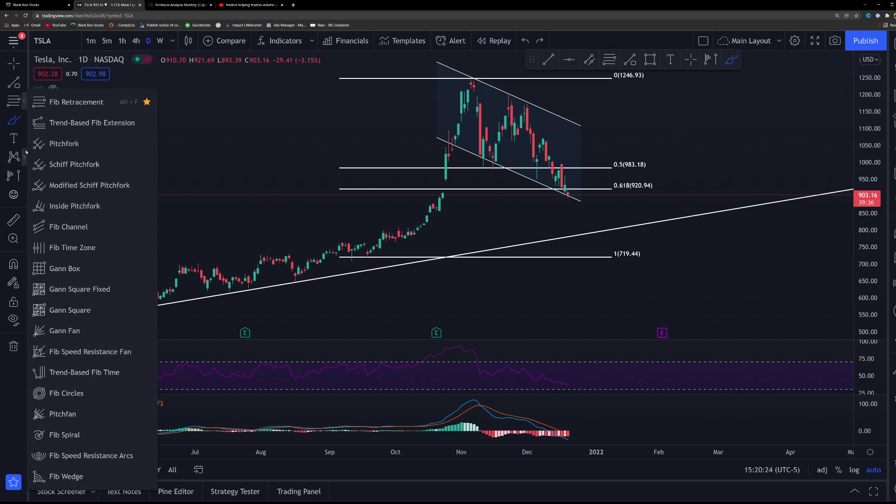
click(25, 120)
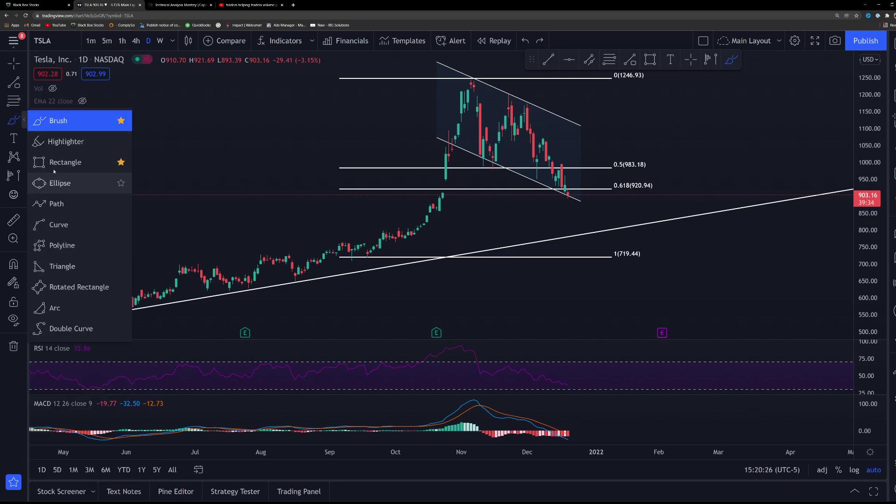
click(64, 141)
mouse_move(291, 168)
mouse_down()
mouse_move(461, 124)
mouse_move(521, 154)
mouse_move(470, 256)
mouse_up()
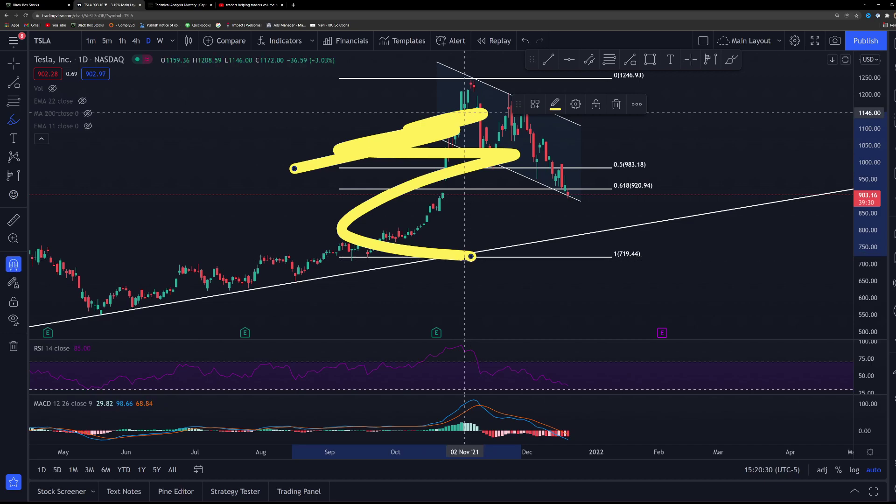
key(ctrl+z)
Look through the available text annotation tools and chart pattern tools
click(24, 138)
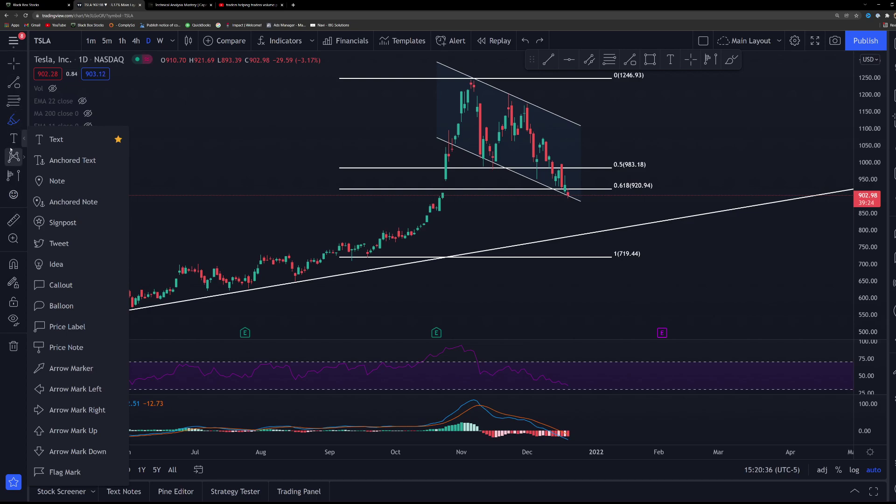
click(24, 157)
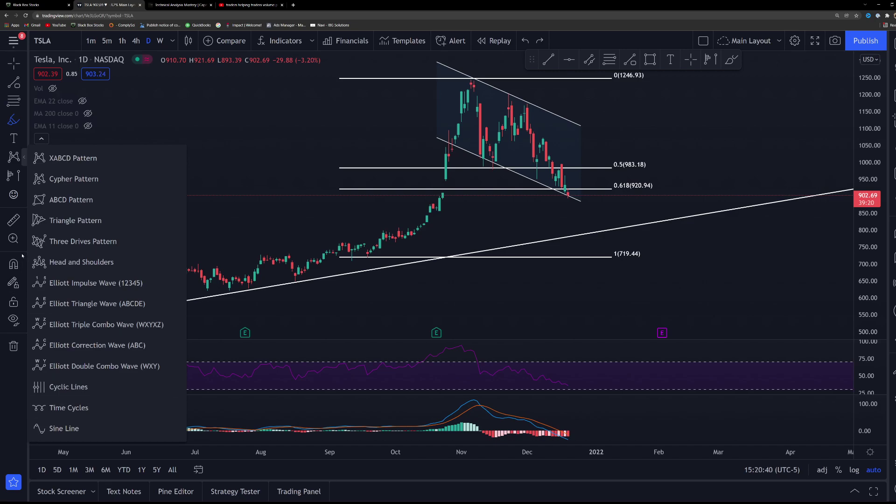
Draw a Forecast from 1043.08 on 27 Dec '21 to 1113.69 on 2 Mar '22, and undo it
click(24, 175)
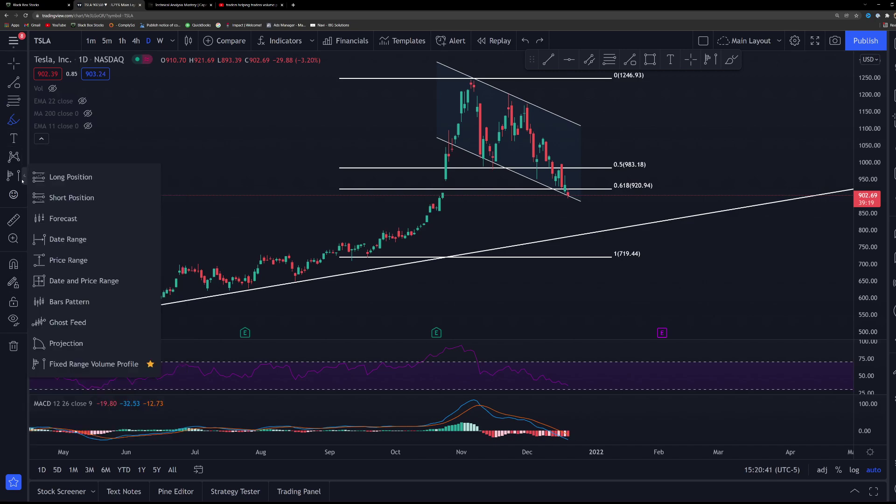
click(60, 218)
click(580, 147)
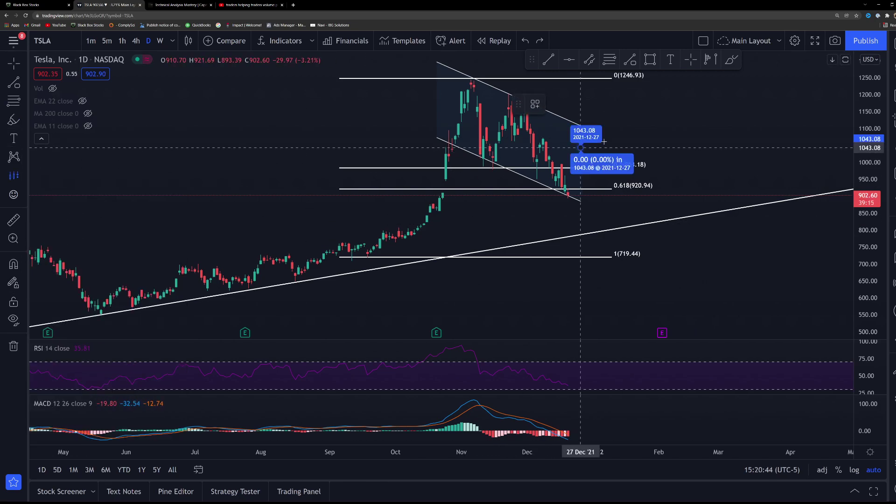
click(722, 124)
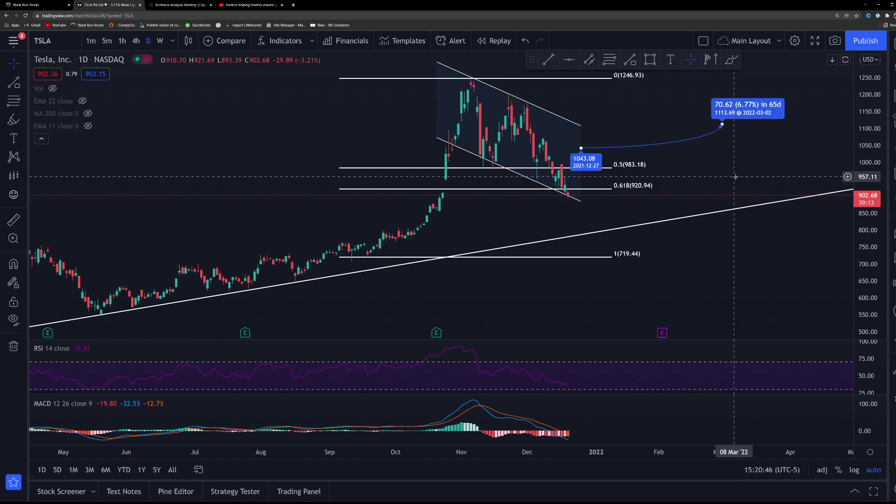
key(ctrl+z)
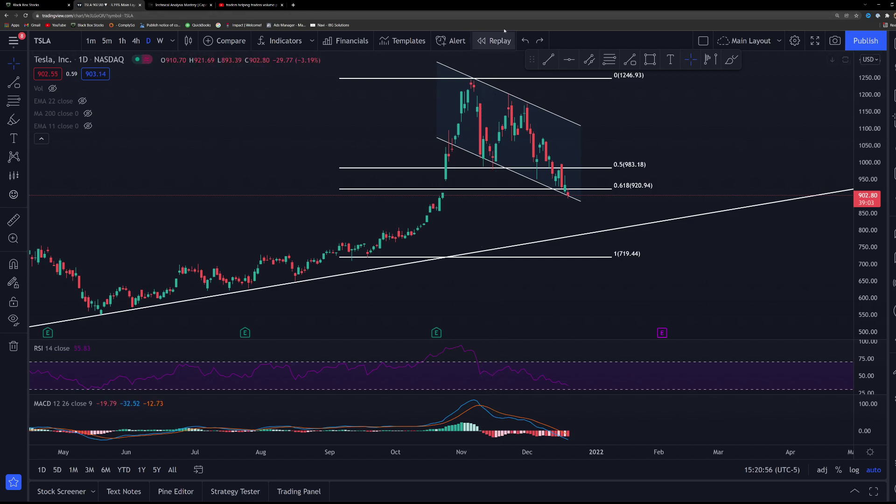
Search the Financials list for "aapl", clear the search and close the list
click(348, 41)
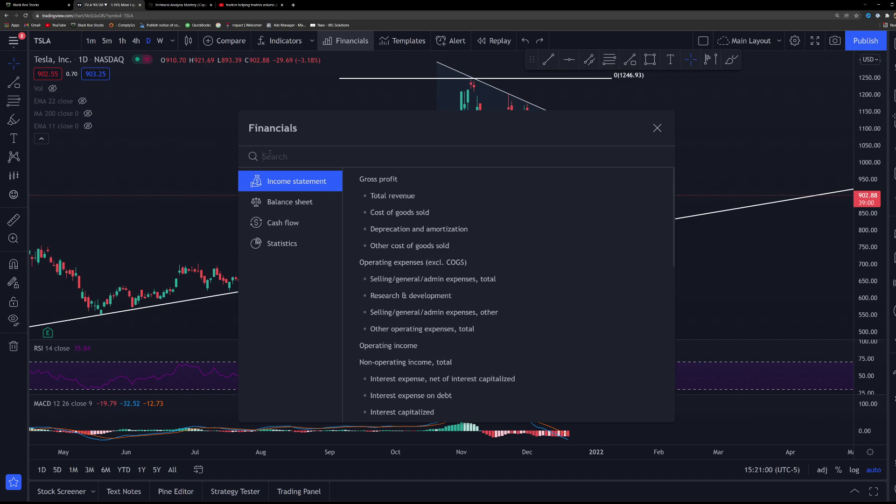
text(aapl)
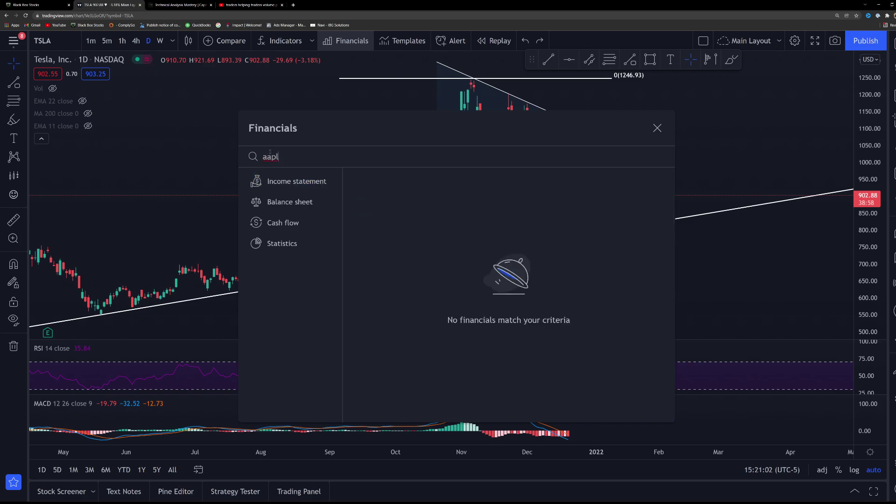
double_click(275, 157)
key(BackSpace)
click(658, 129)
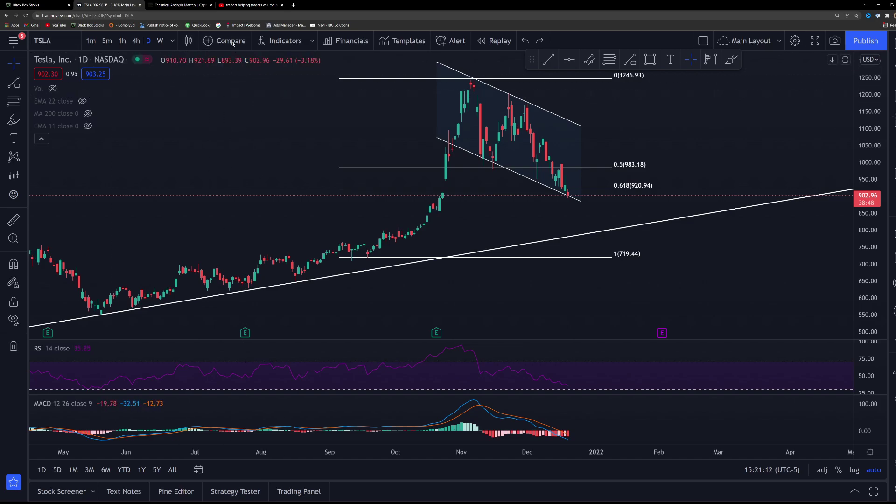
Display the TSLA chart as Bars, and switch it back to Candles
click(189, 41)
click(192, 41)
click(192, 41)
click(205, 64)
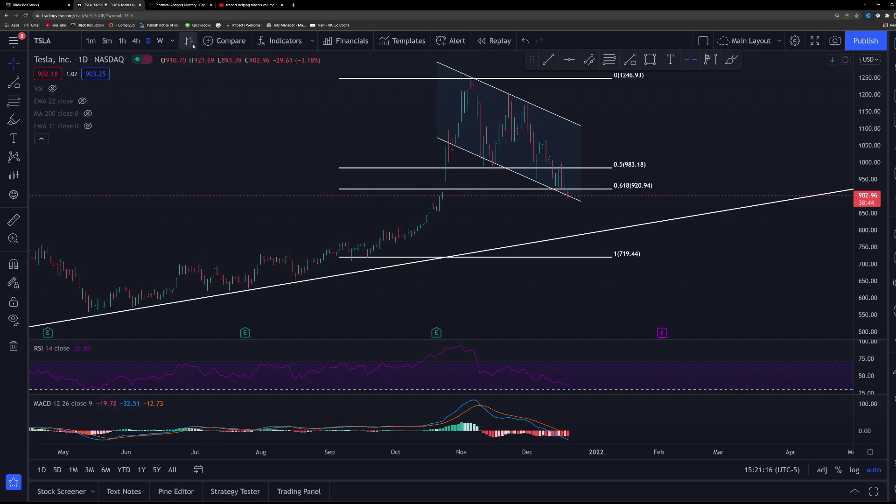
click(189, 41)
click(210, 86)
Try the Hollow Candles and Area chart types on TSLA, and return the chart to Candles
click(189, 41)
click(218, 98)
click(189, 41)
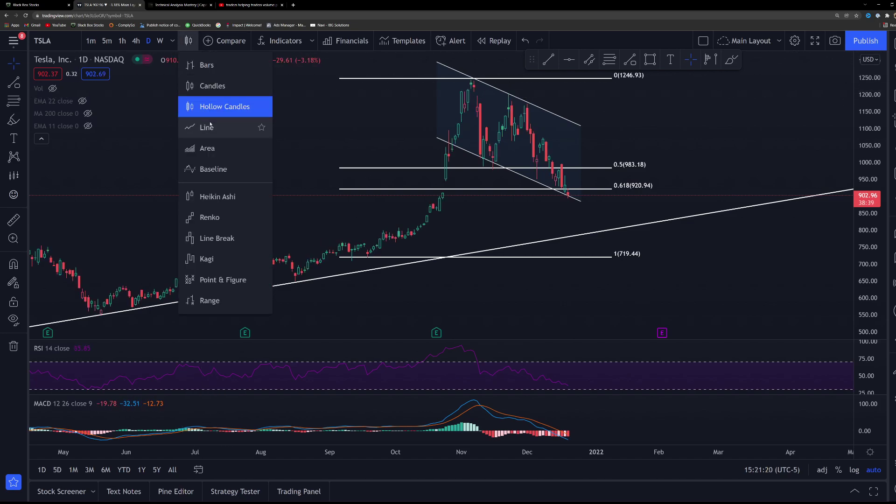
click(211, 148)
click(189, 41)
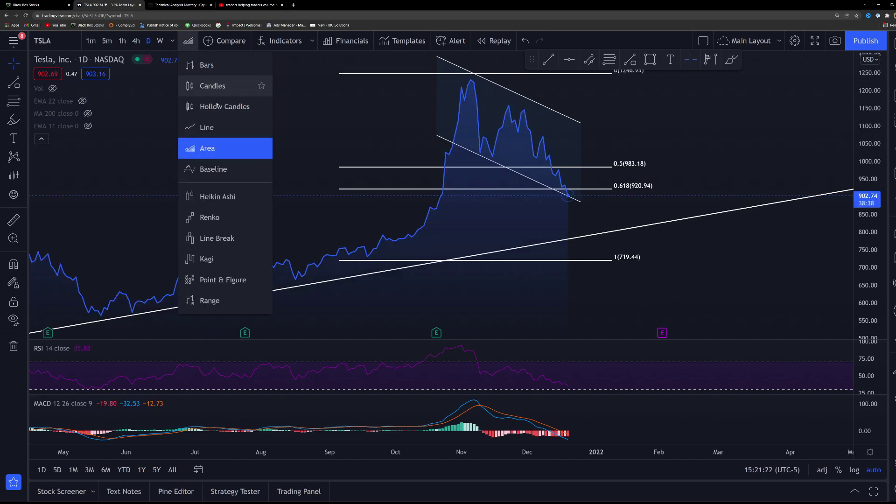
click(225, 140)
click(189, 41)
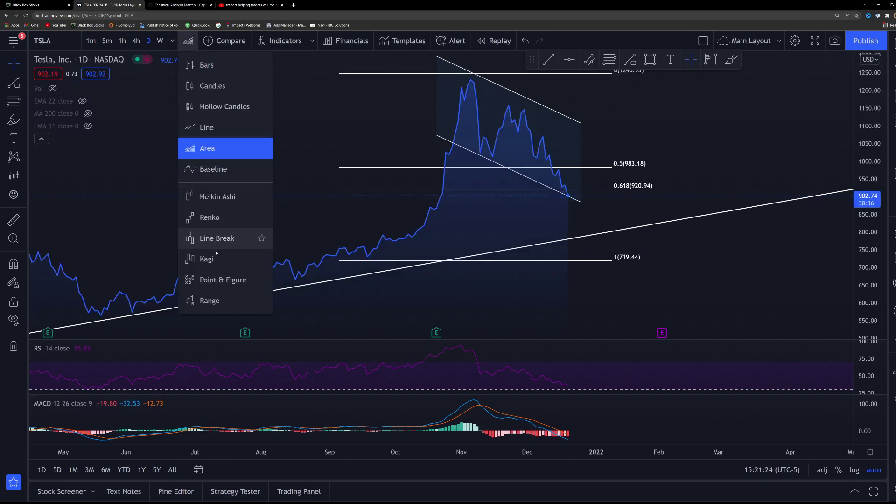
click(202, 86)
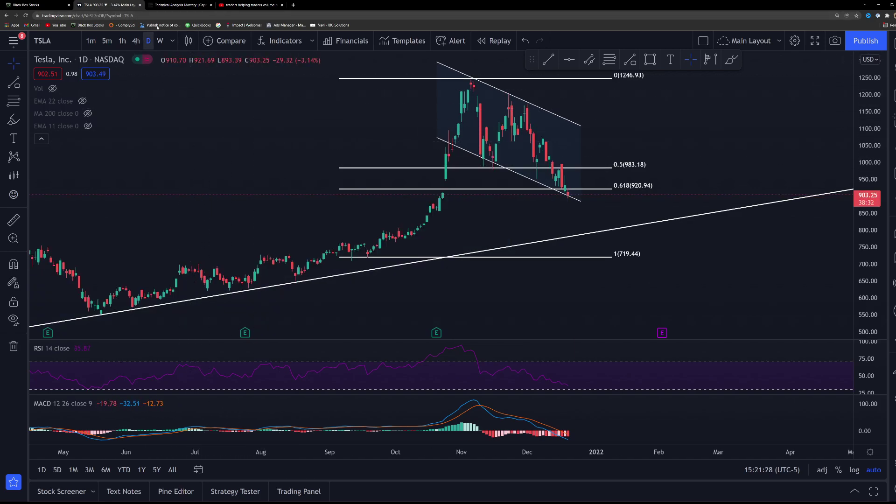
Look at the symbol search for TSLA and close it without changing the symbol
click(56, 41)
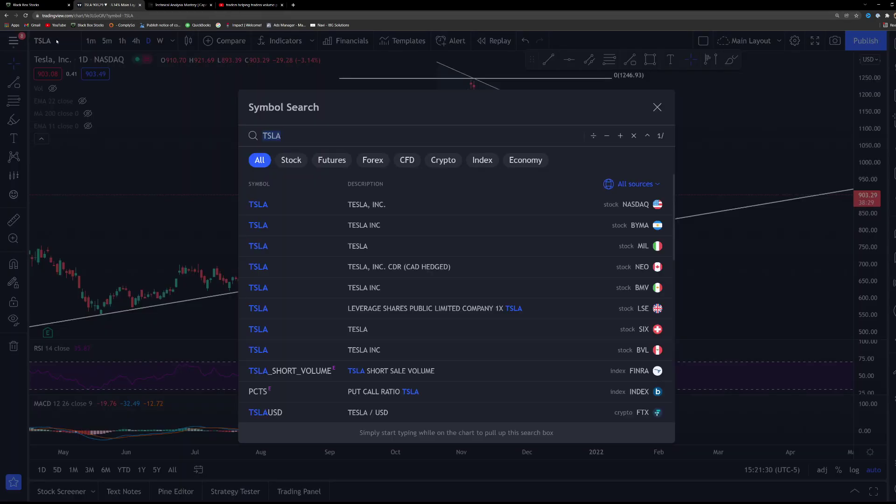
click(651, 103)
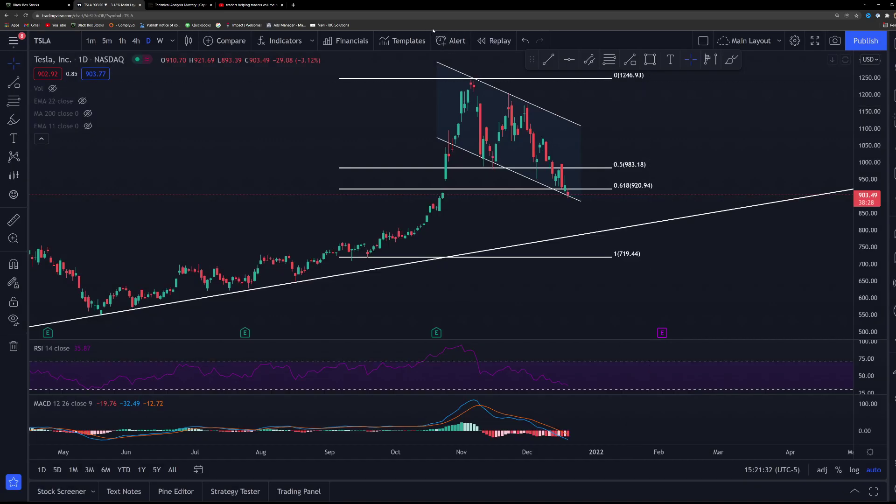
Search the indicators for "ema" and close the list without adding one
click(272, 43)
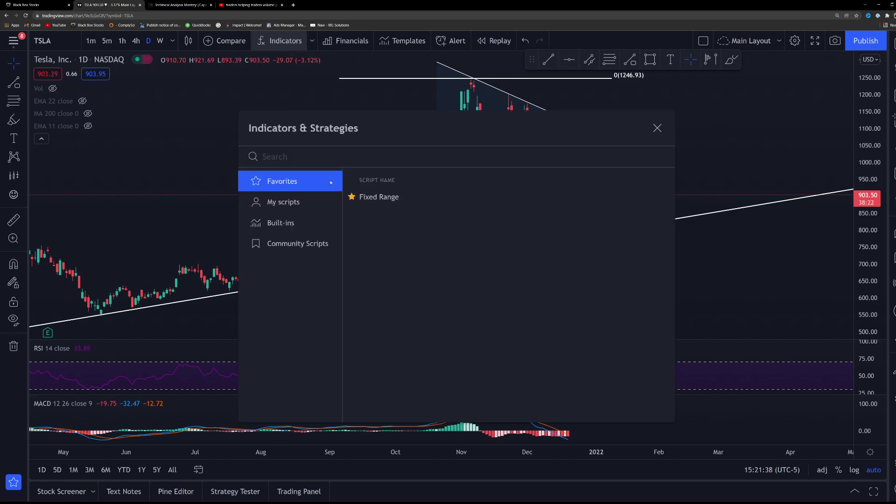
text(ema)
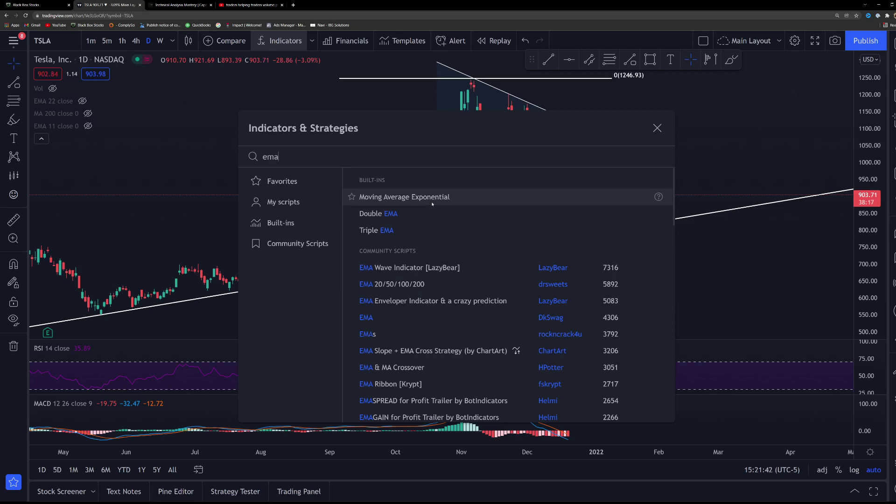
click(657, 128)
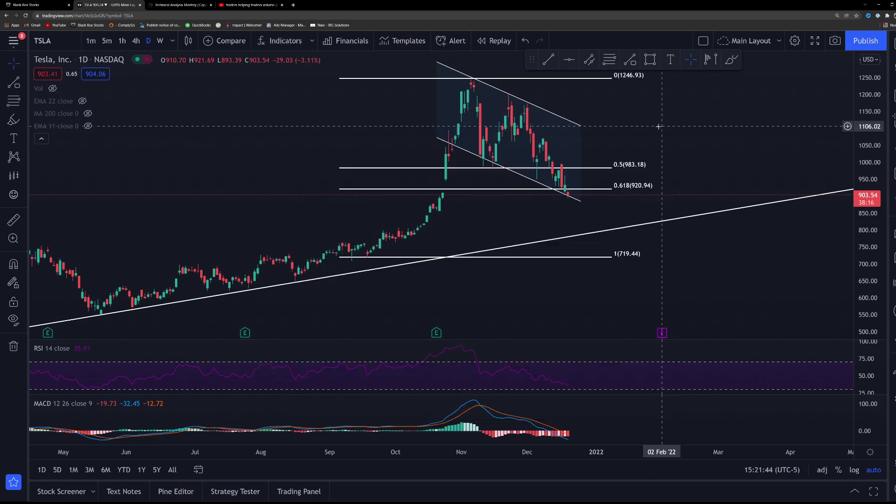
Show the hidden EMA 22 and EMA 11 lines on the TSLA chart
click(83, 101)
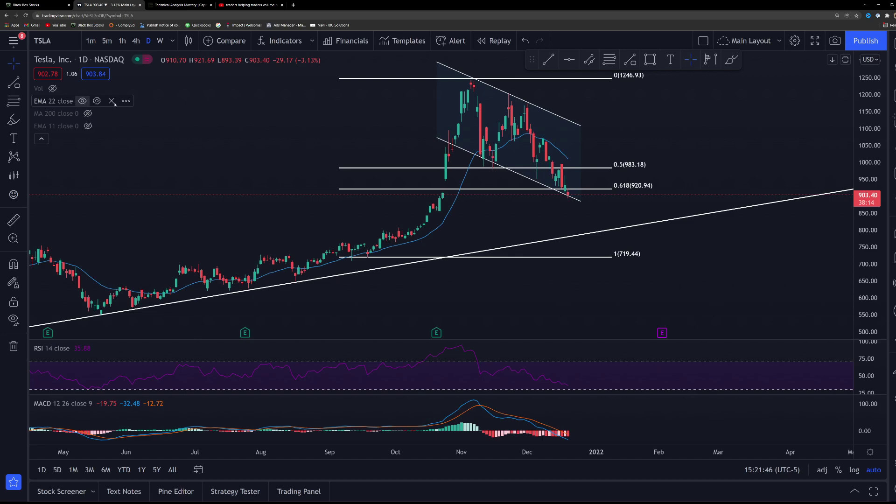
click(87, 126)
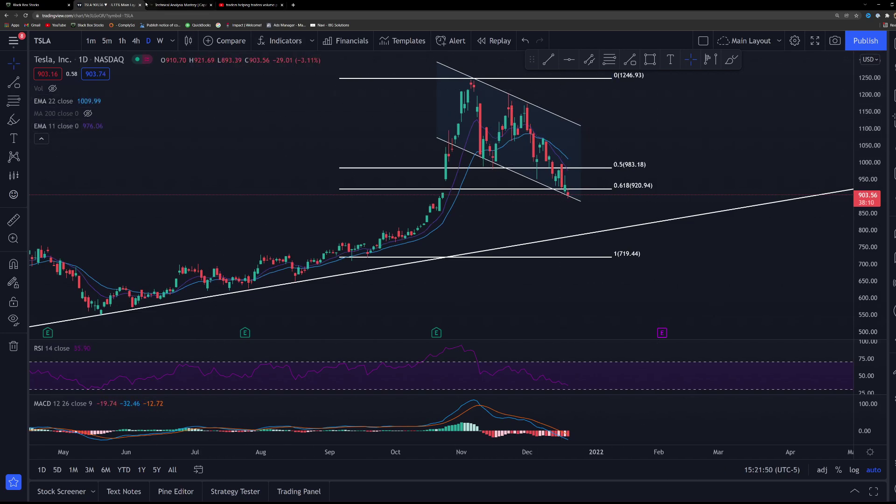
Switch to the Technical Analysis Mastery course page to view it, and return to the TSLA chart
click(176, 7)
click(452, 261)
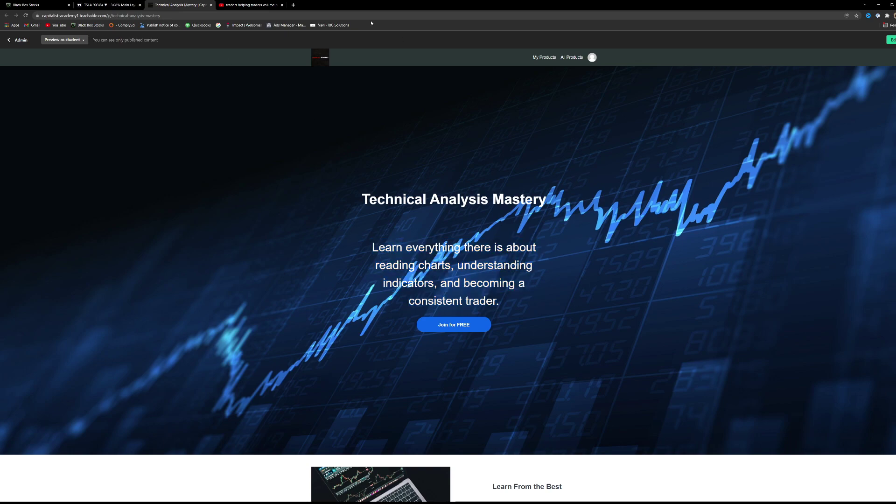
click(143, 4)
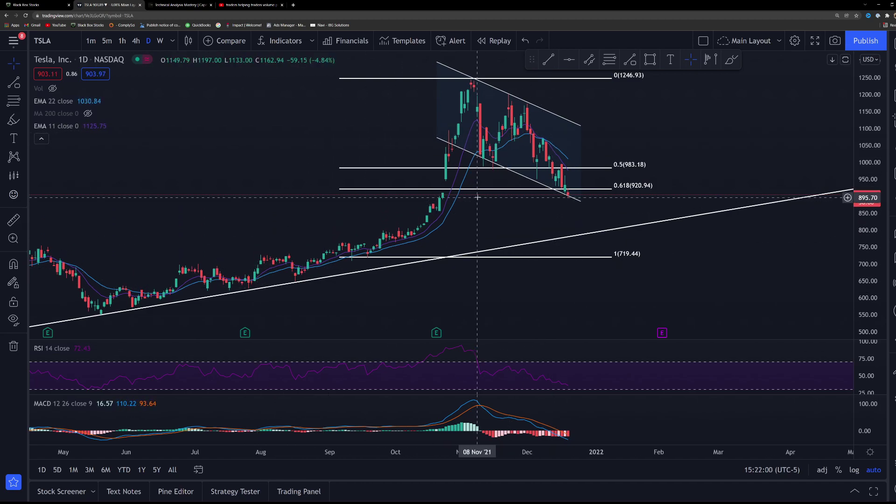
Review the input, source, style and visibility settings of the EMA 11 indicator, keeping close as the source, and accept them
double_click(447, 207)
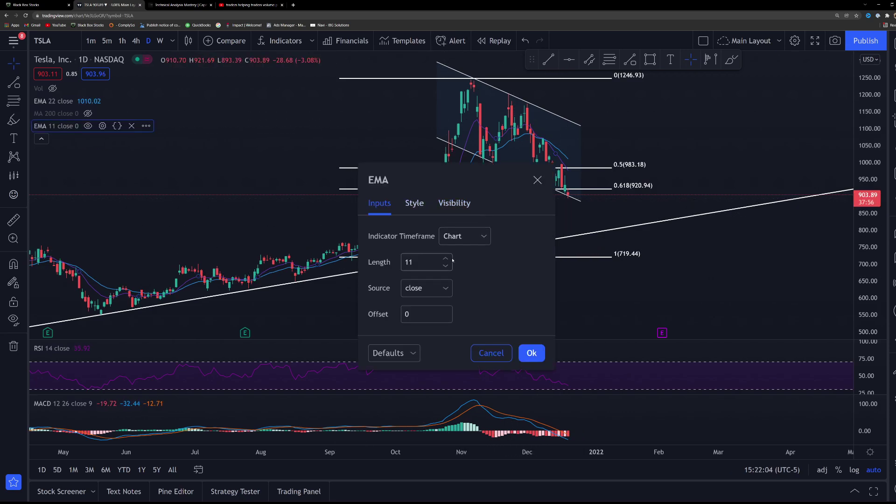
click(413, 282)
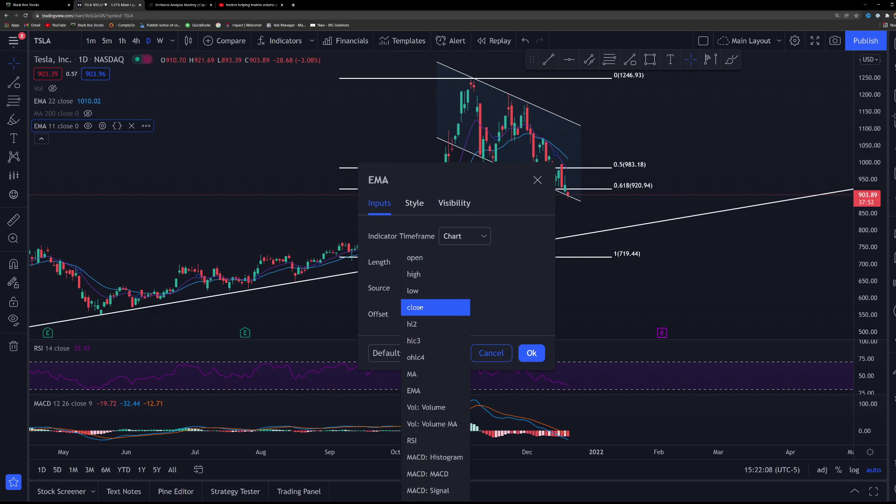
click(420, 307)
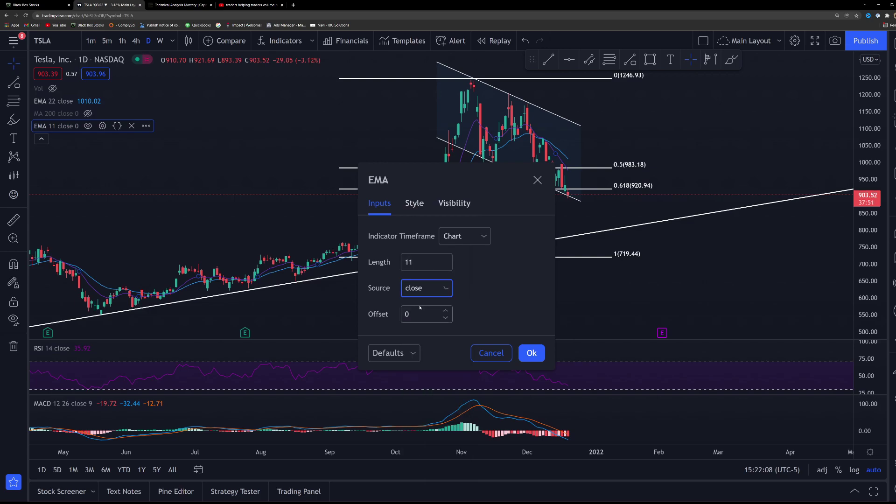
click(410, 204)
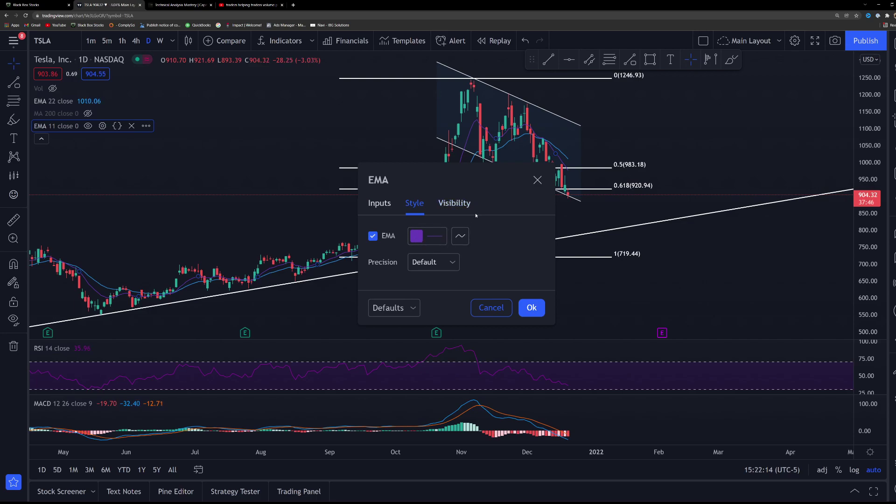
click(454, 205)
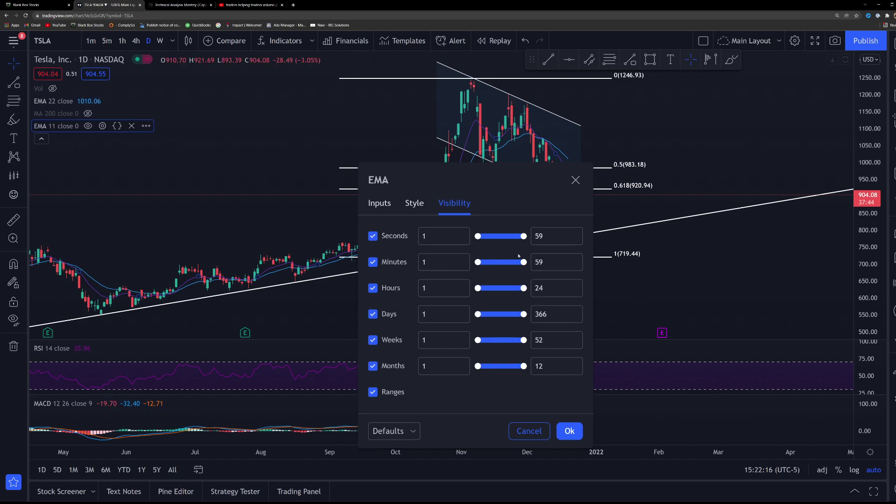
click(572, 433)
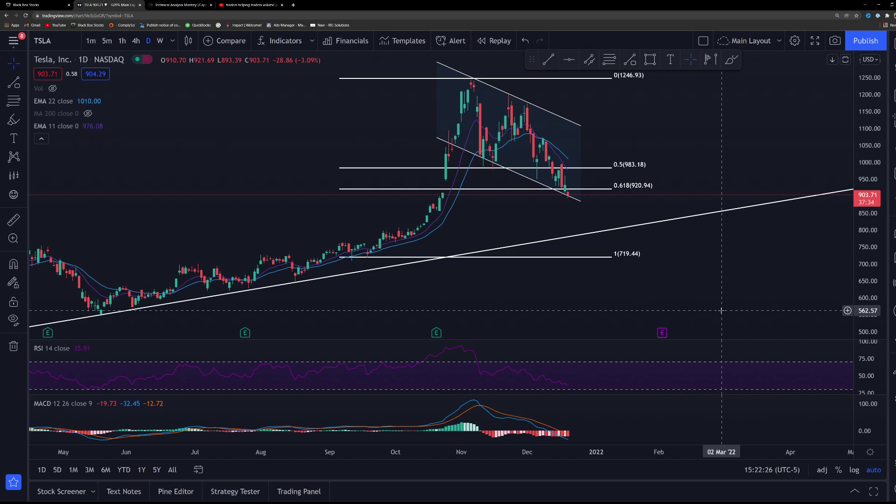
Switch to the Technical Analysis Mastery course page and highlight its title and the description paragraph below it
click(155, 5)
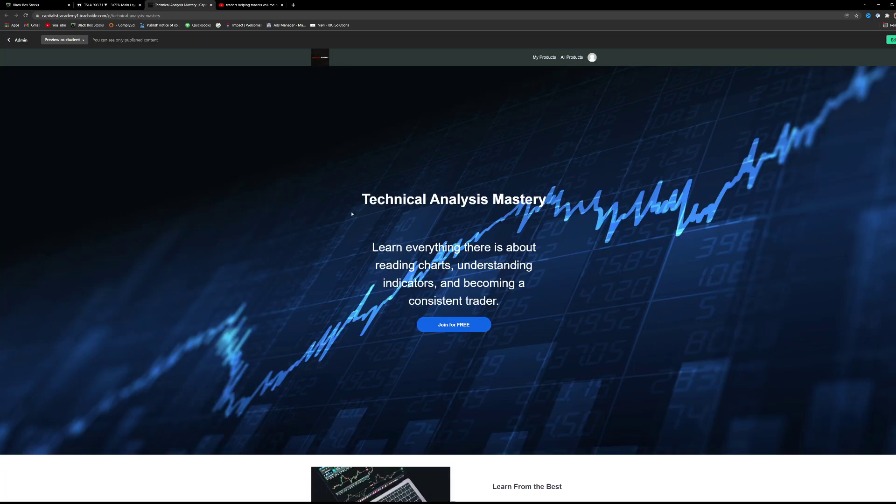
drag(383, 202, 546, 201)
triple_click(494, 265)
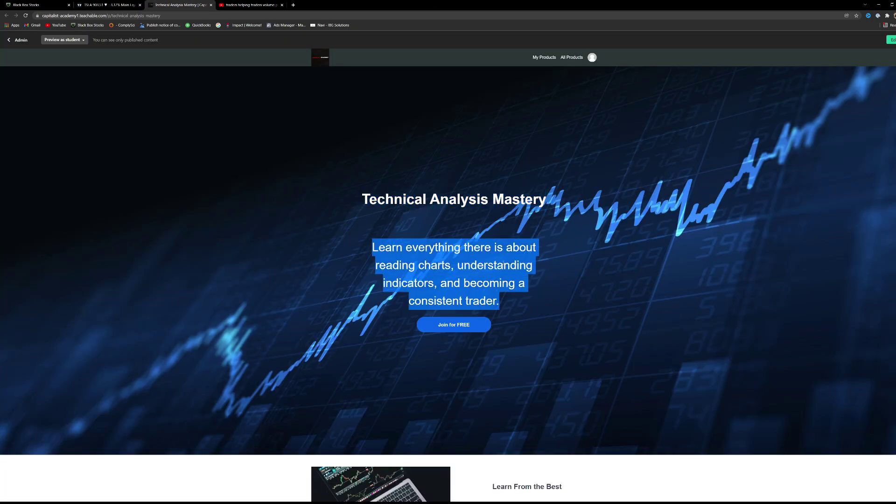